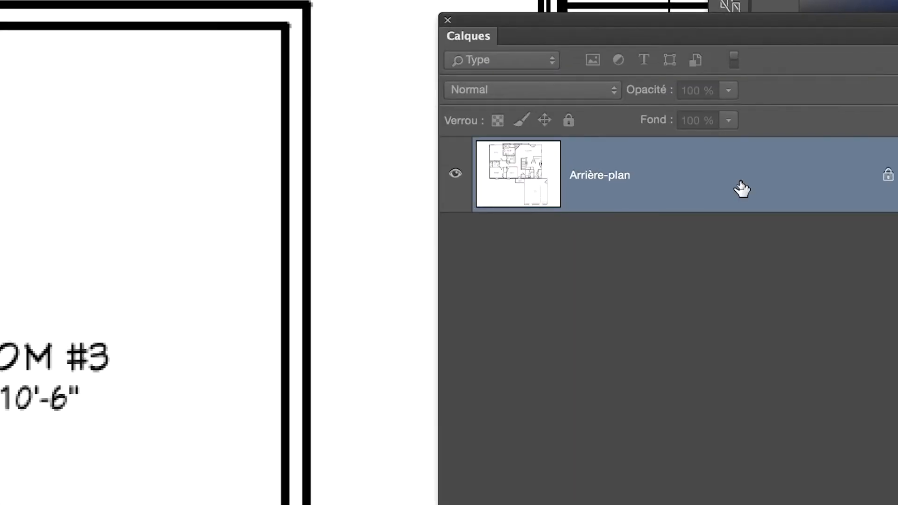
Convert the locked background into a regular layer and hide its white using Blend If, lowering this layer's white limit to 138.
{"action": "double_click", "coordinate": [741, 188]}
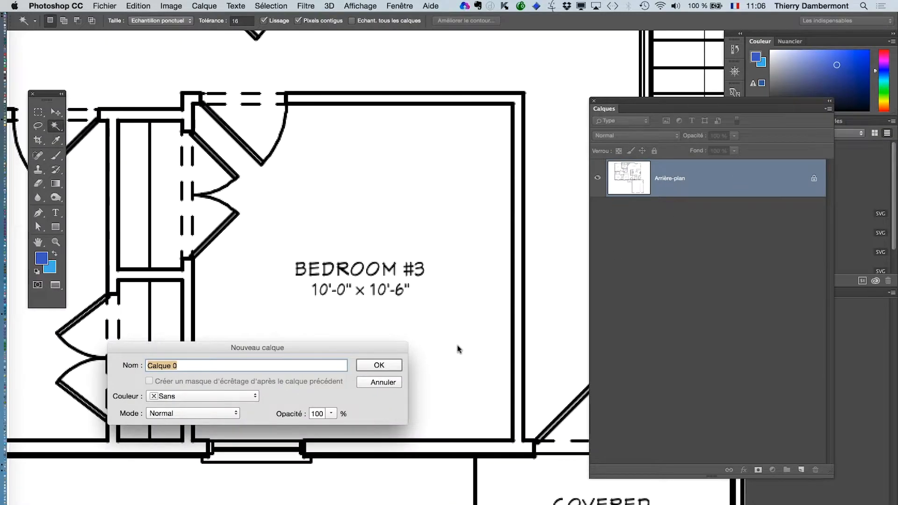
{"action": "left_click", "coordinate": [393, 365]}
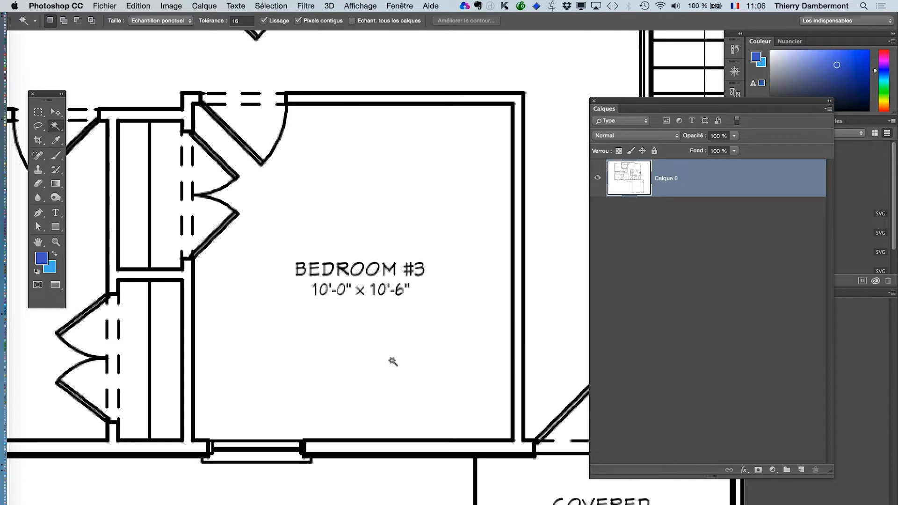
{"action": "double_click", "coordinate": [721, 185]}
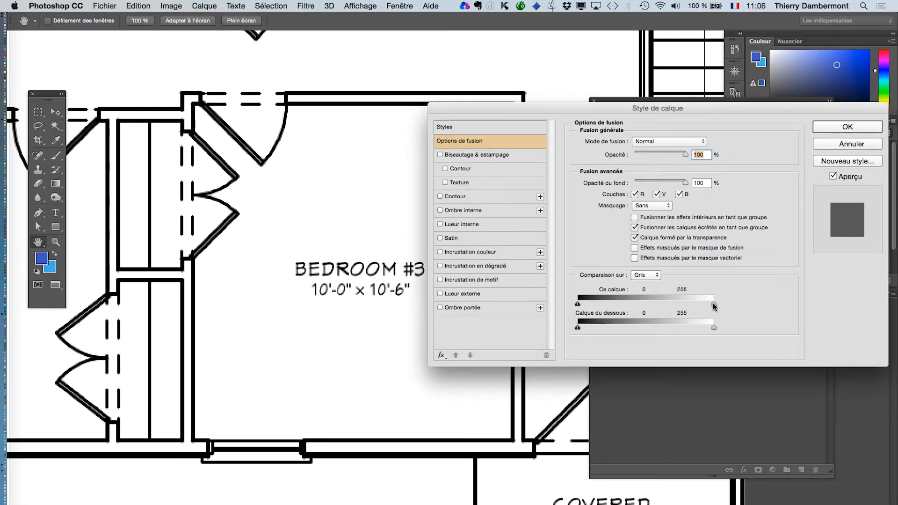
{"action": "left_click_drag", "start_coordinate": [713, 303], "coordinate": [673, 304]}
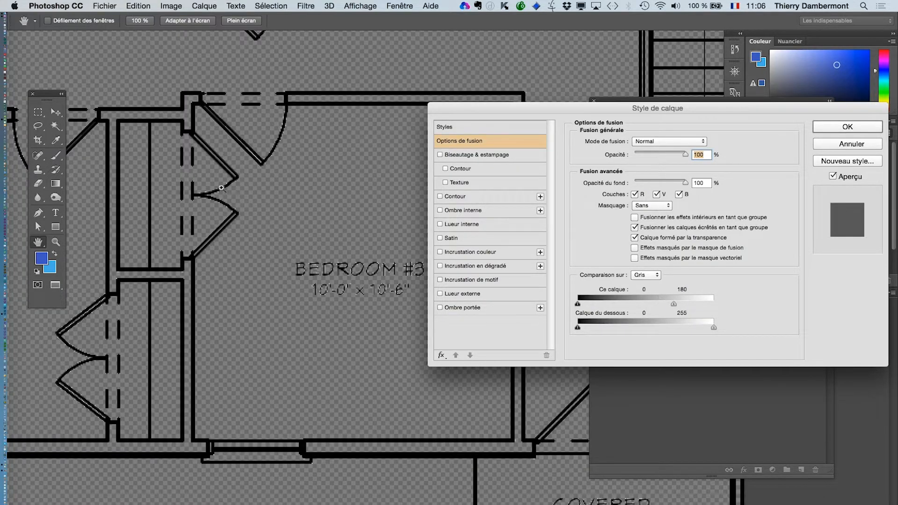
{"action": "left_click", "coordinate": [221, 188], "text": "super"}
{"action": "left_click", "coordinate": [221, 188], "text": "super"}
{"action": "left_click", "coordinate": [204, 200], "text": "super"}
{"action": "left_click", "coordinate": [204, 199], "text": "super"}
{"action": "left_click", "coordinate": [203, 200], "text": "super"}
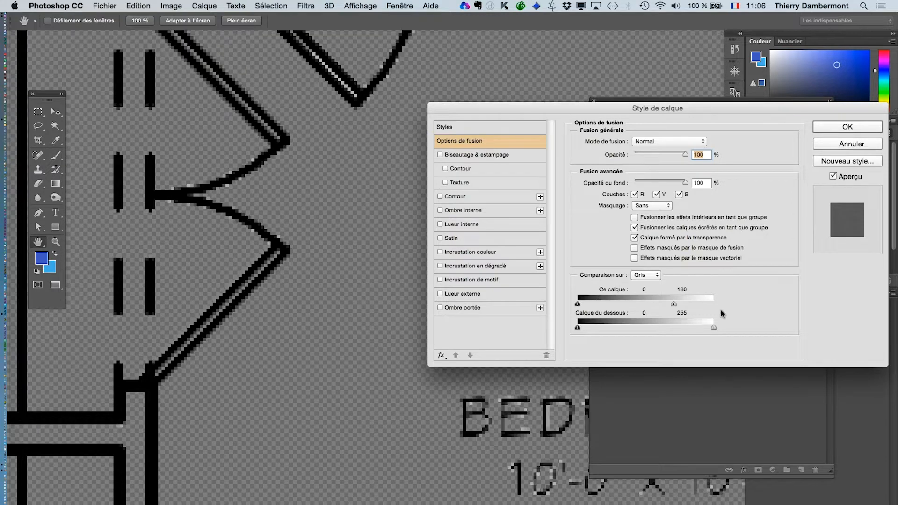
{"action": "left_click_drag", "start_coordinate": [669, 305], "coordinate": [651, 303]}
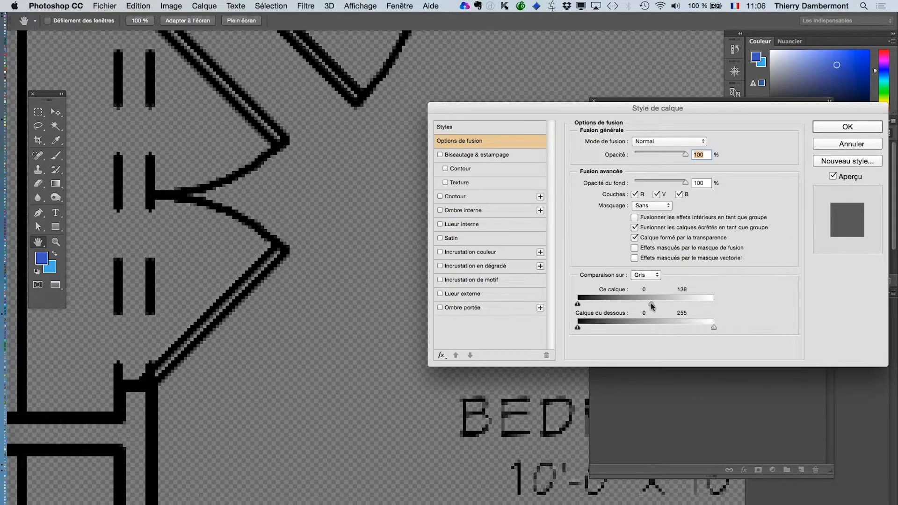
{"action": "left_click", "coordinate": [838, 125]}
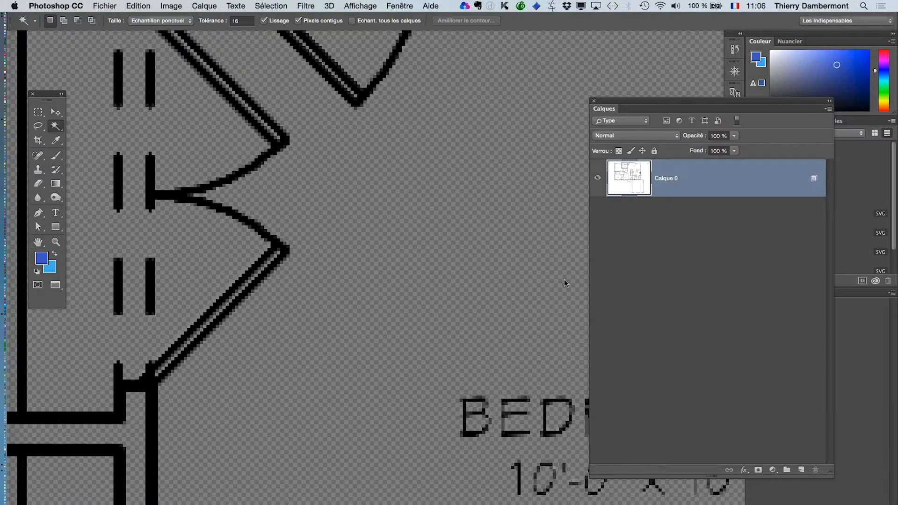
Add a new empty layer and place it below the floor plan layer.
{"action": "left_click", "coordinate": [451, 300], "text": "alt+super"}
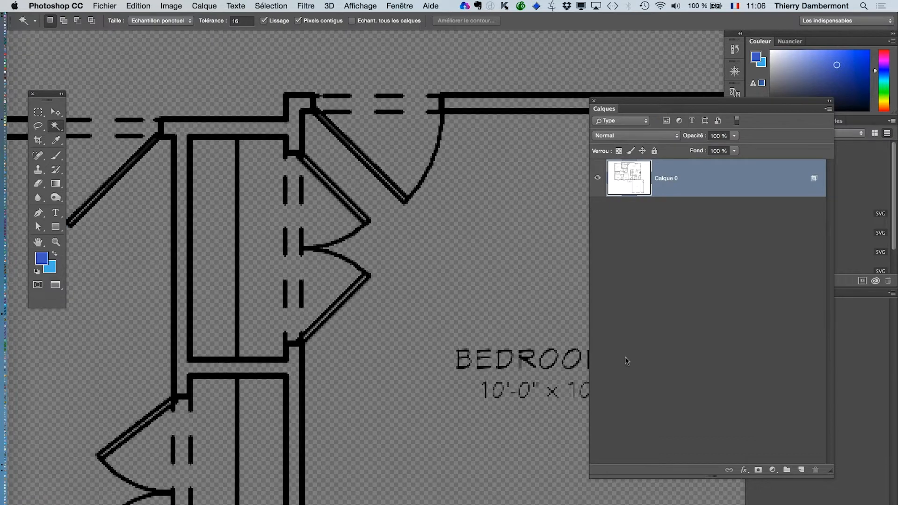
{"action": "left_click", "coordinate": [800, 470]}
{"action": "left_click_drag", "start_coordinate": [719, 181], "coordinate": [716, 233]}
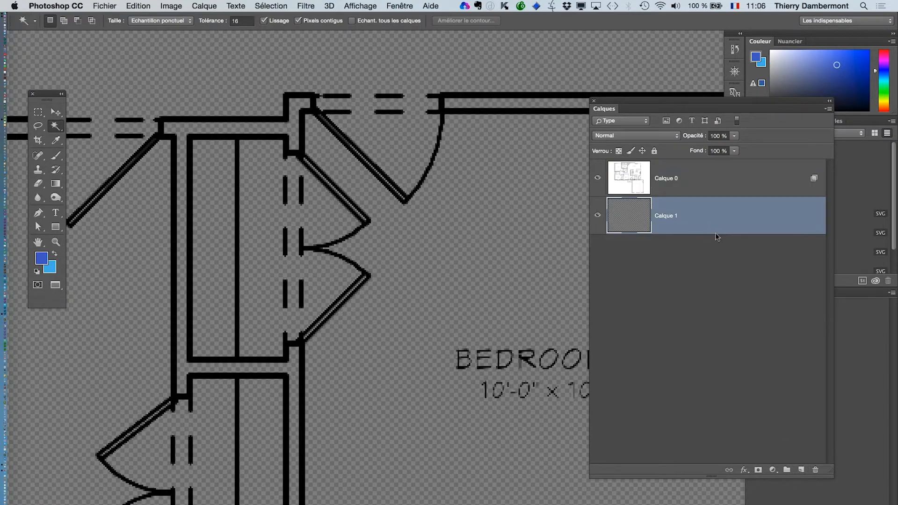
Enable sampling of all layers for the Magic Wand and select the interior of Bedroom #3.
{"action": "left_click", "coordinate": [508, 365], "text": "alt+super"}
{"action": "left_click", "coordinate": [509, 369], "text": "alt+super"}
{"action": "left_click", "coordinate": [512, 377], "text": "alt+super"}
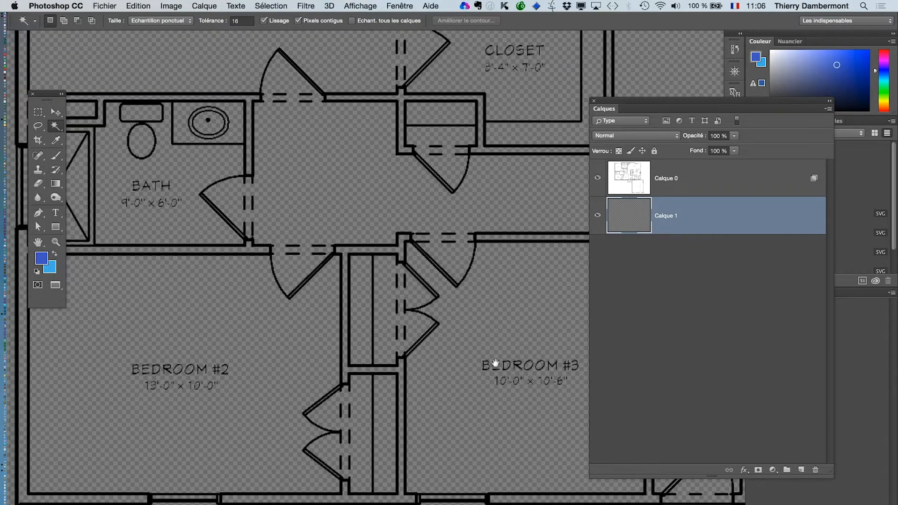
{"action": "left_click_drag", "start_coordinate": [495, 363], "coordinate": [374, 287]}
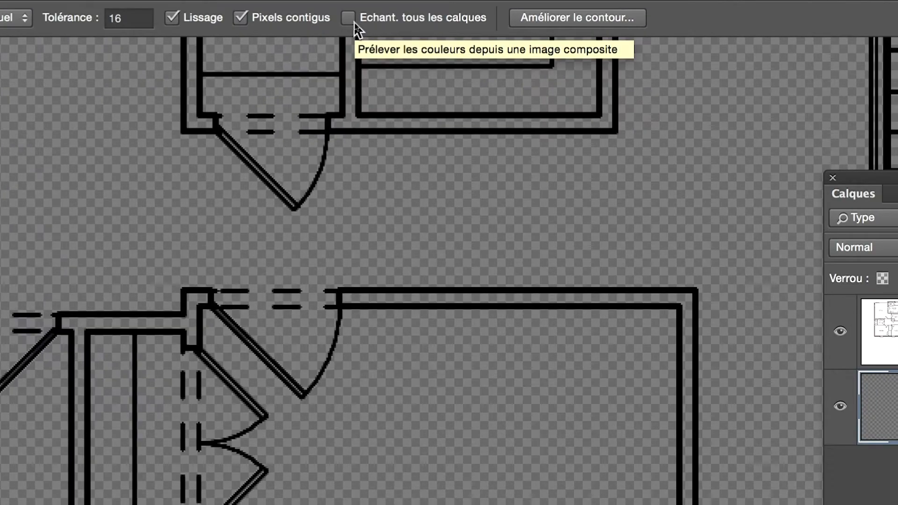
{"action": "left_click", "coordinate": [354, 22]}
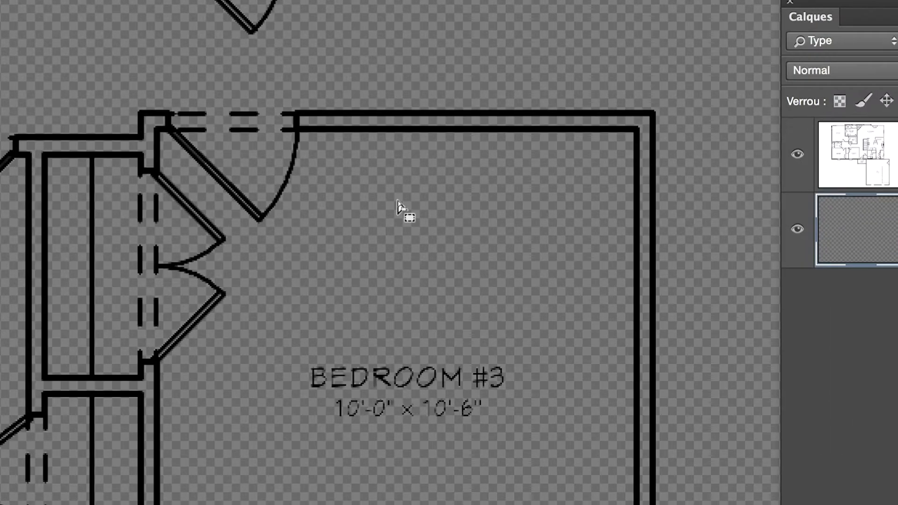
{"action": "left_click", "coordinate": [397, 201]}
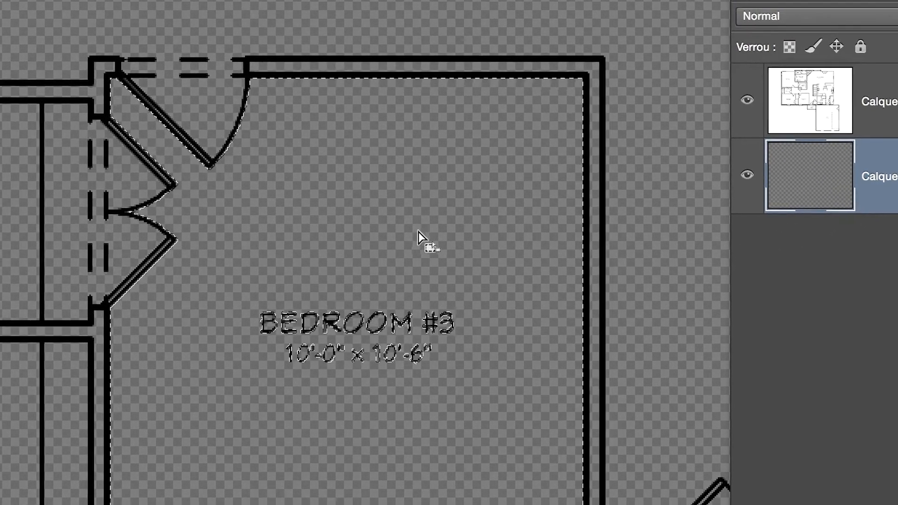
Try to expand the Bedroom #3 selection by 2 pixels.
{"action": "key", "text": "z"}
{"action": "left_click", "coordinate": [333, 161]}
{"action": "left_click", "coordinate": [328, 162]}
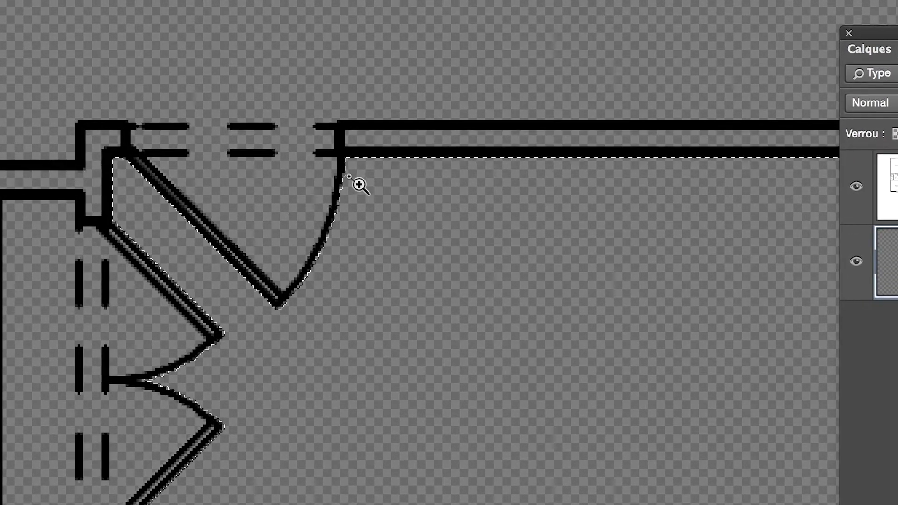
{"action": "left_click", "coordinate": [325, 160]}
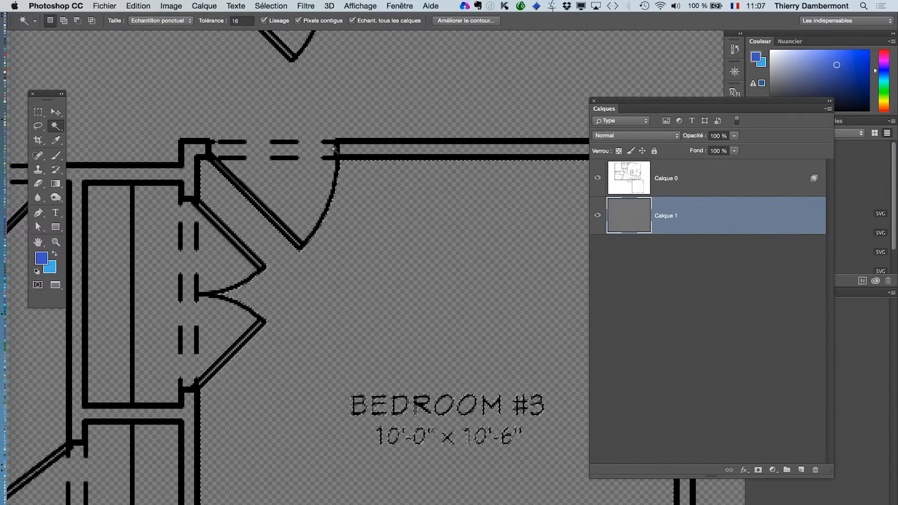
{"action": "left_click", "coordinate": [270, 5]}
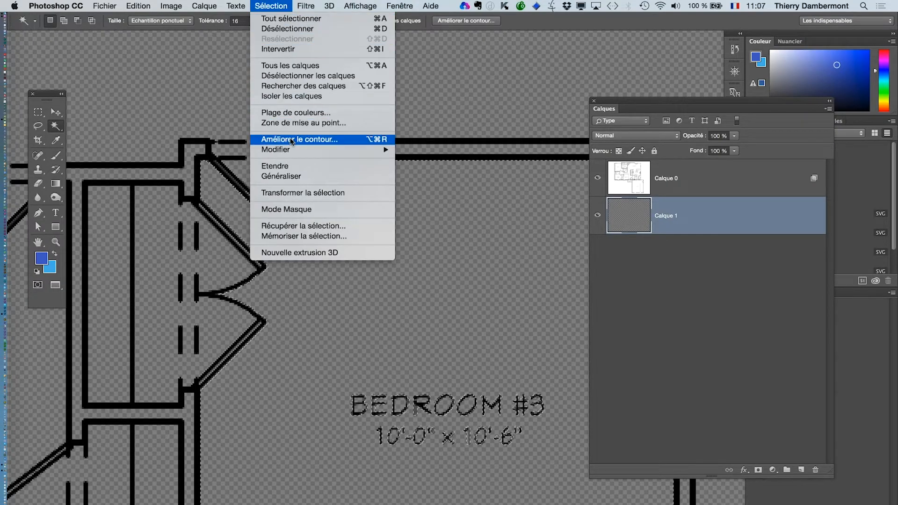
{"action": "mouse_move", "coordinate": [292, 150]}
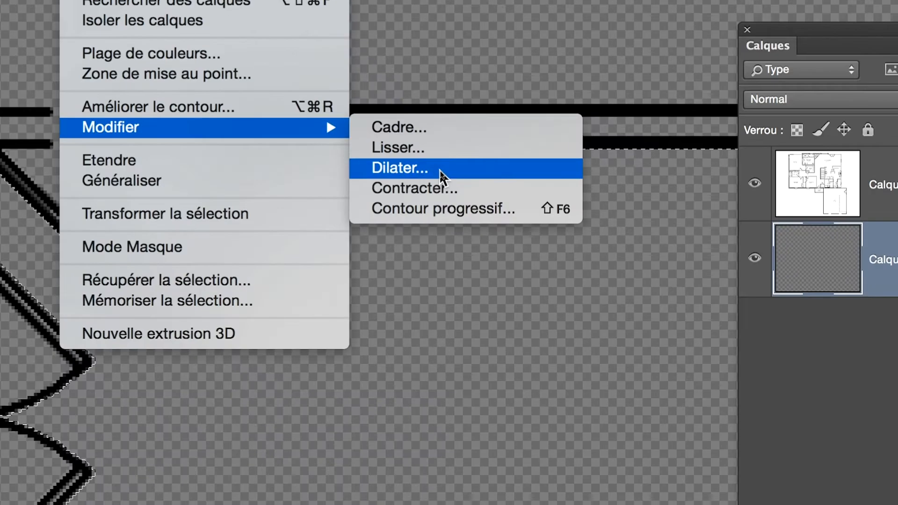
{"action": "left_click", "coordinate": [441, 171]}
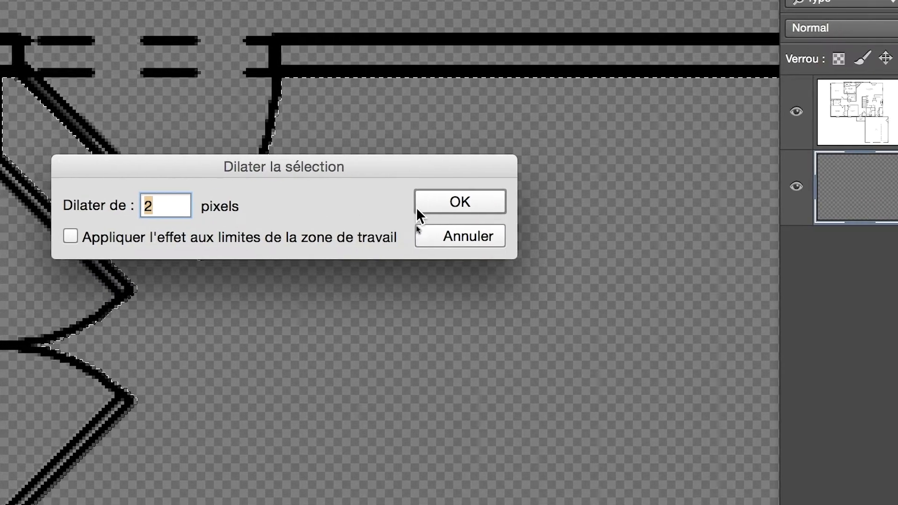
{"action": "left_click", "coordinate": [597, 206]}
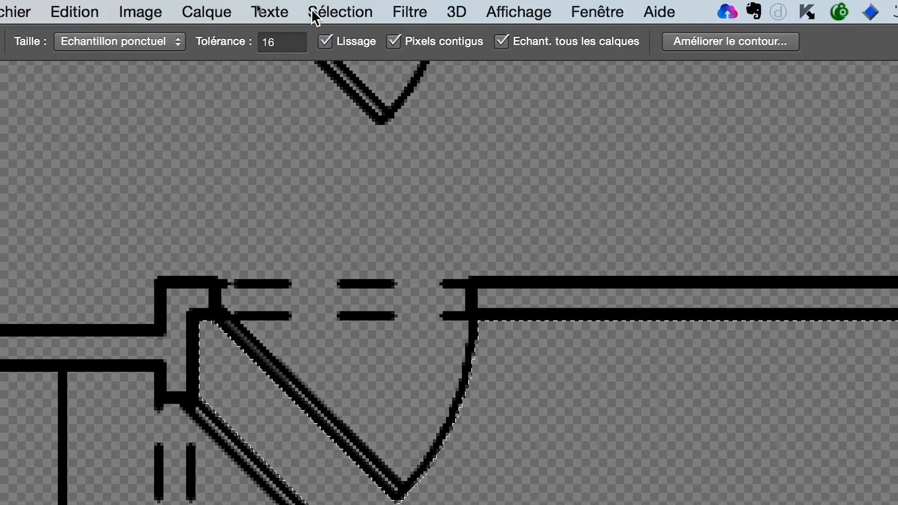
Expand the Bedroom #3 selection by 1 pixel so it reaches under the wall lines.
{"action": "left_click", "coordinate": [360, 11]}
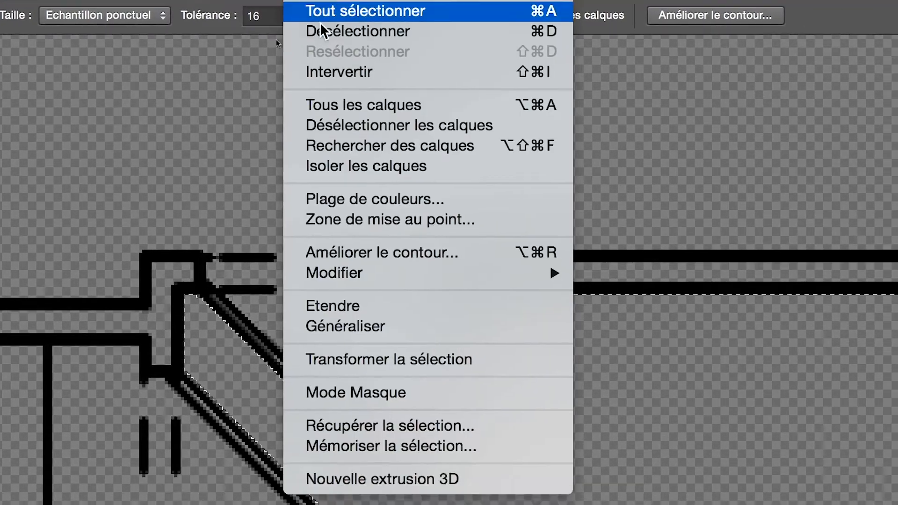
{"action": "mouse_move", "coordinate": [438, 305]}
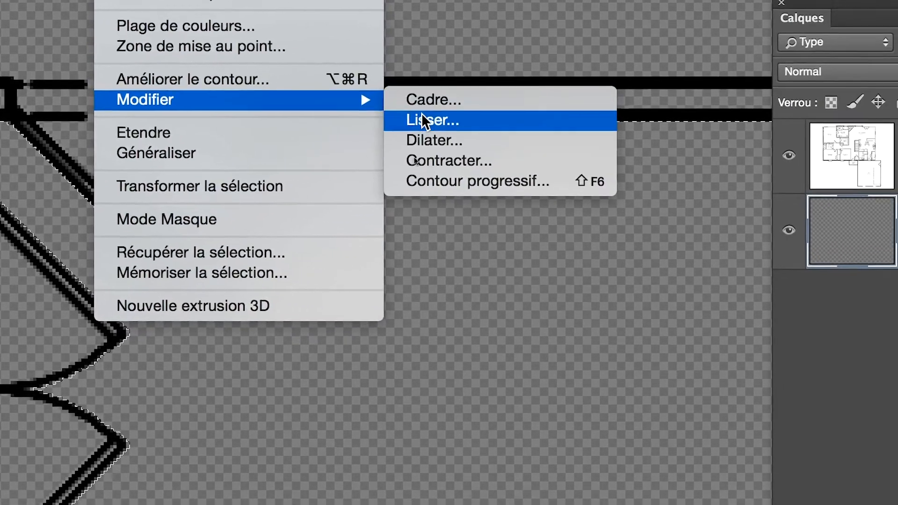
{"action": "left_click", "coordinate": [428, 129]}
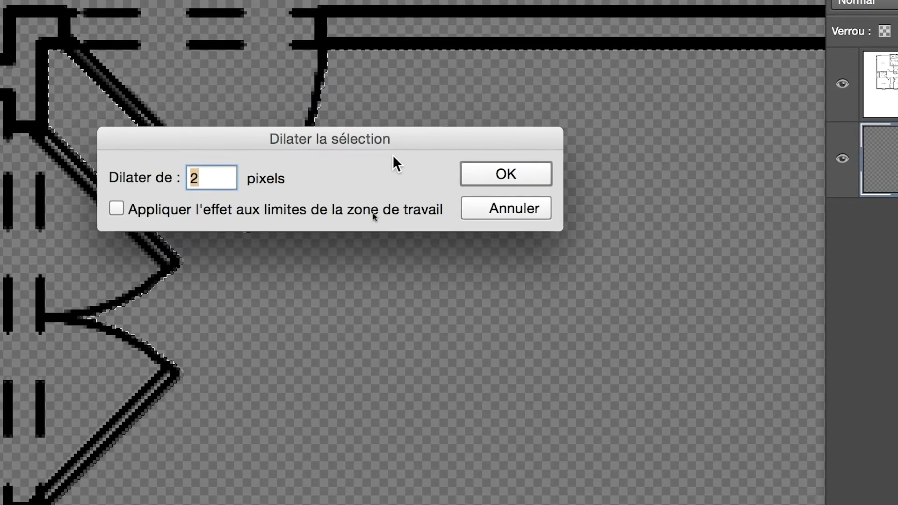
{"action": "type", "text": "1"}
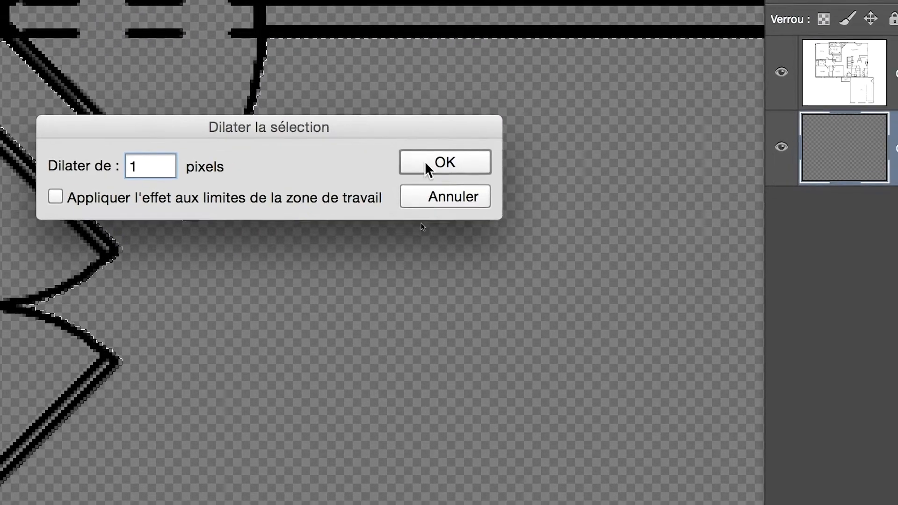
{"action": "left_click", "coordinate": [486, 174]}
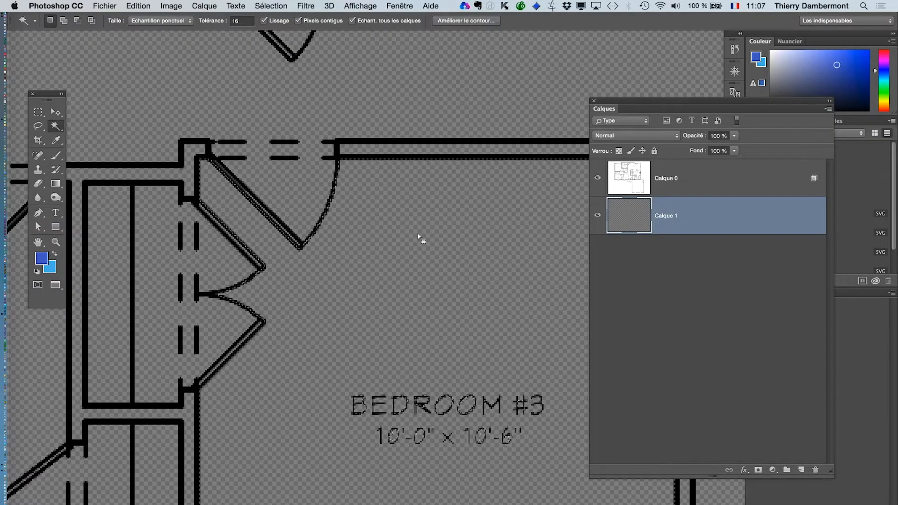
Fill the Bedroom #3 selection with the green colour 34cb77 at 100% opacity in Normal mode and deselect it.
{"action": "key", "text": "shift"}
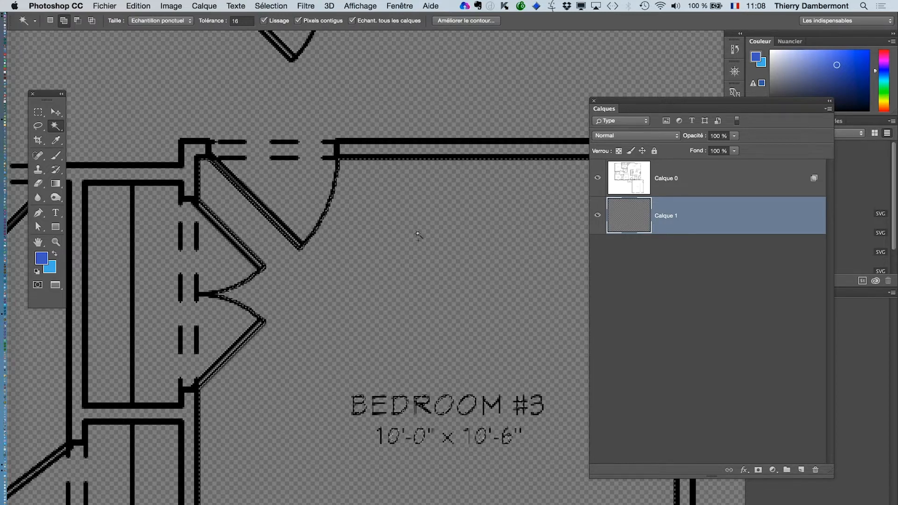
{"action": "key", "text": "shift+BackSpace"}
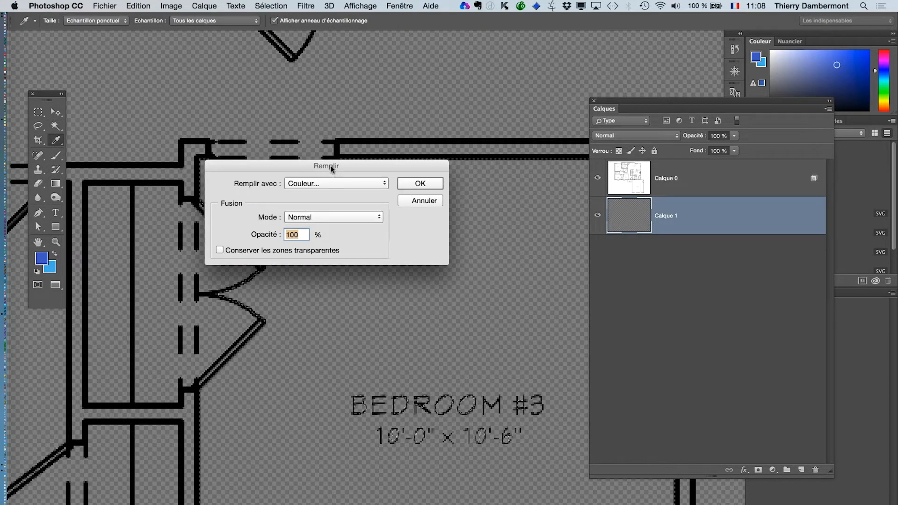
{"action": "left_click_drag", "start_coordinate": [331, 168], "coordinate": [469, 213]}
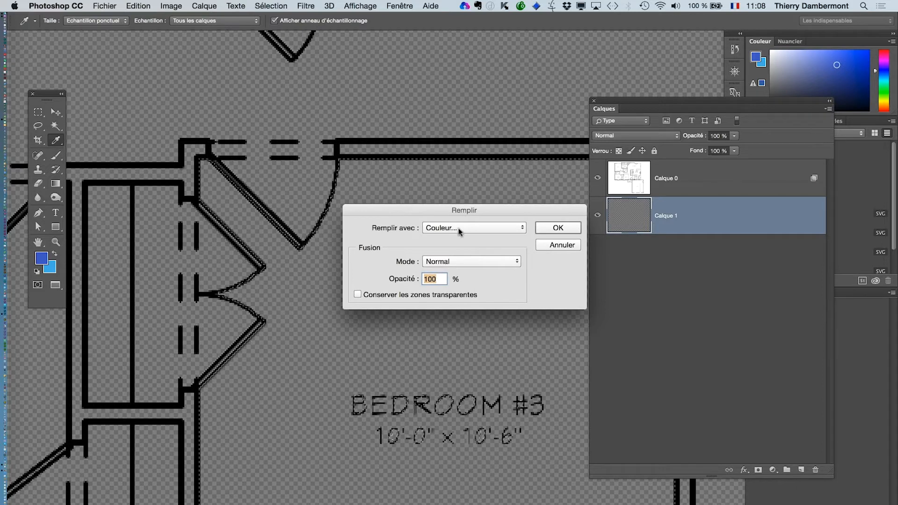
{"action": "left_click", "coordinate": [459, 231]}
{"action": "left_click", "coordinate": [458, 230]}
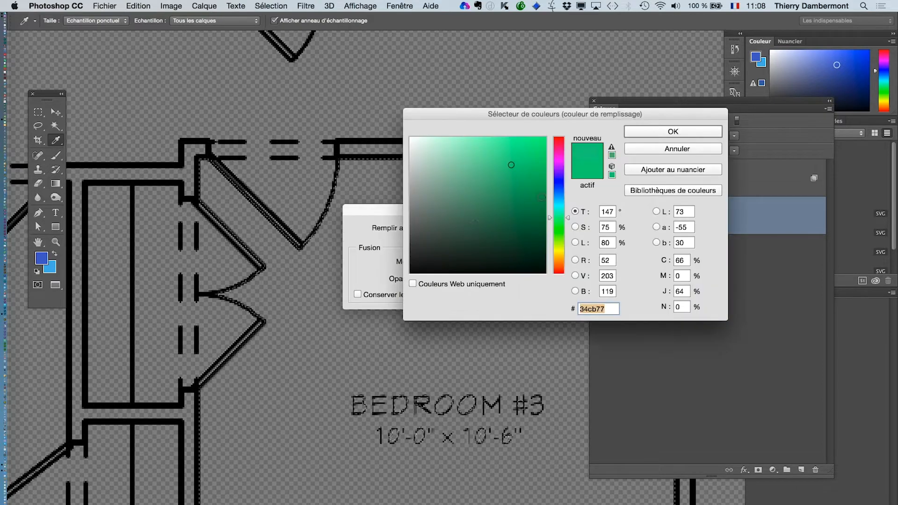
{"action": "left_click", "coordinate": [639, 134]}
{"action": "left_click", "coordinate": [555, 227]}
{"action": "key", "text": "w"}
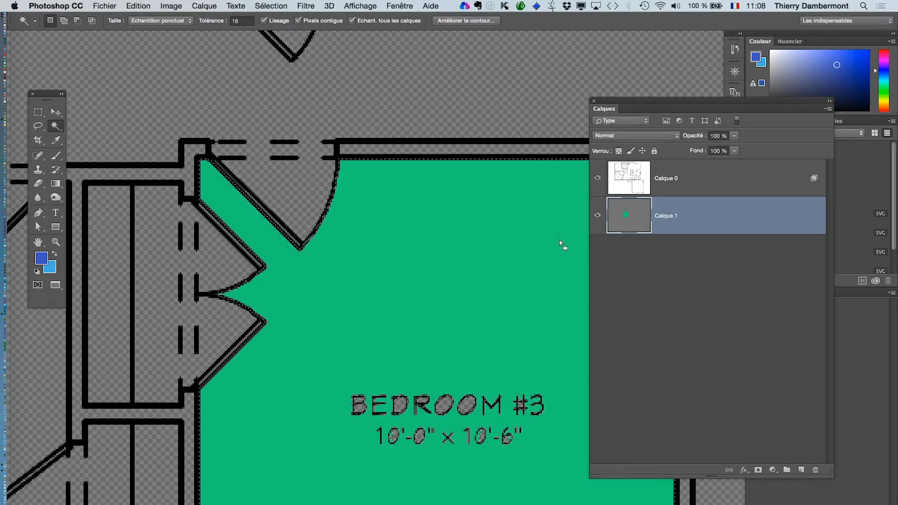
{"action": "key", "text": "super+d"}
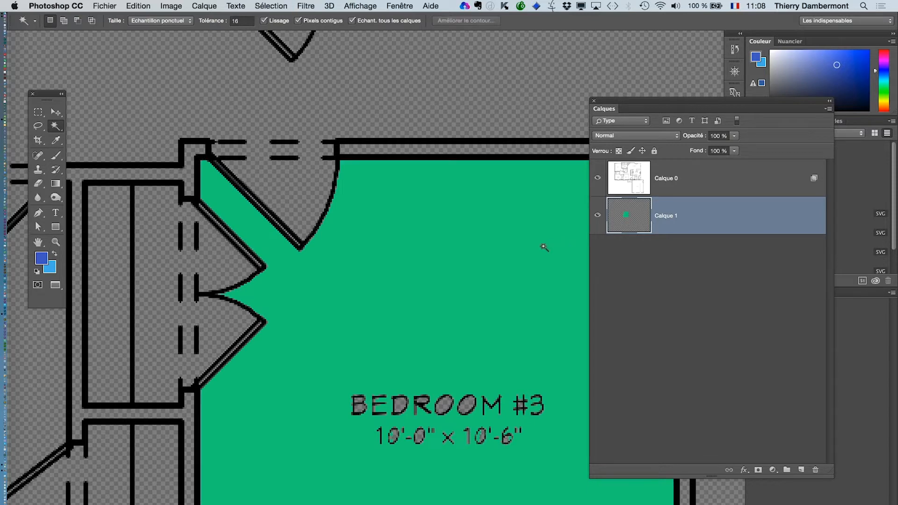
Examine the green fill along the Bedroom #3 walls and around its label lettering.
{"action": "left_click", "coordinate": [435, 277], "text": "alt"}
{"action": "left_click", "coordinate": [456, 289], "text": "alt"}
{"action": "left_click_drag", "start_coordinate": [464, 321], "coordinate": [327, 224]}
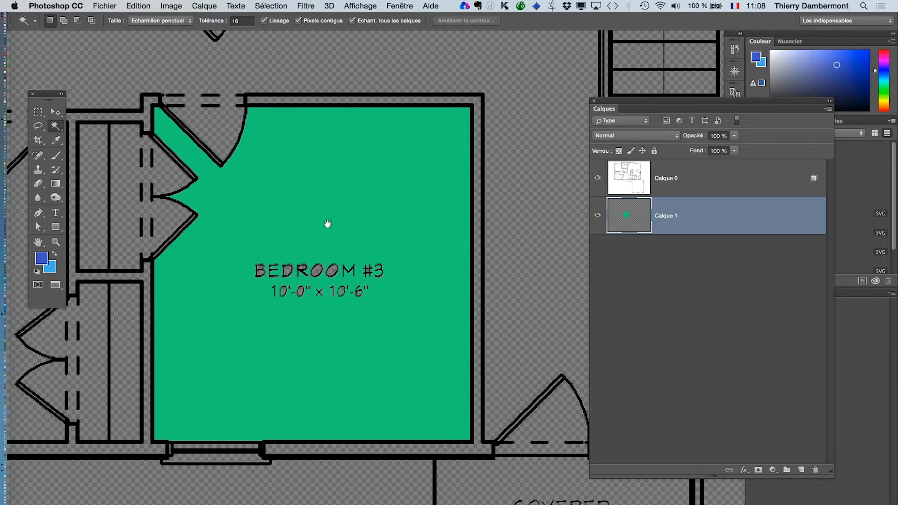
{"action": "left_click", "coordinate": [350, 313], "text": "super"}
{"action": "left_click", "coordinate": [341, 312], "text": "super"}
{"action": "left_click", "coordinate": [332, 312], "text": "super"}
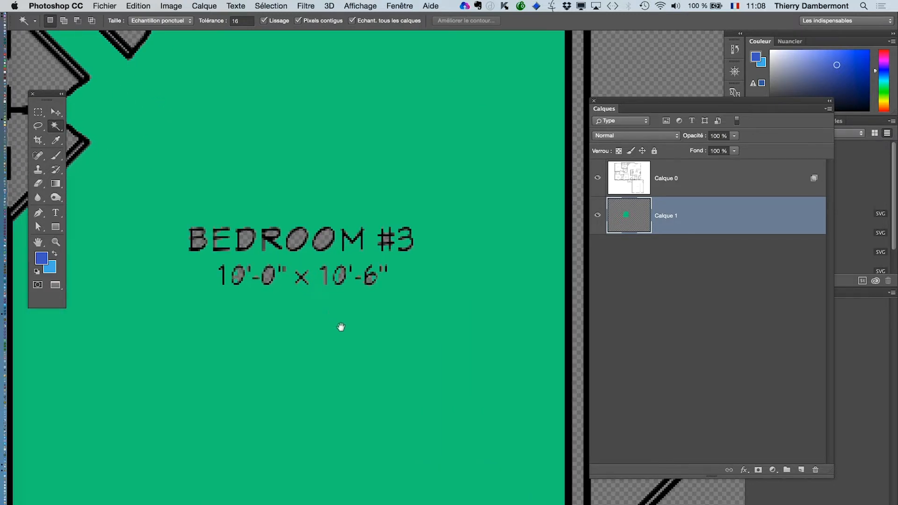
{"action": "left_click_drag", "start_coordinate": [341, 327], "coordinate": [421, 337]}
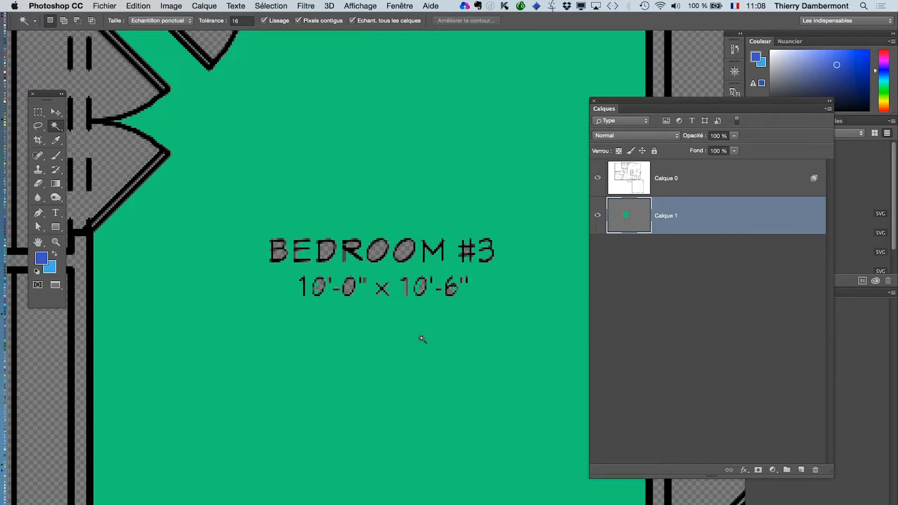
Hide the layer holding the green fill and bring Bedroom #2 and Bedroom #3 into view.
{"action": "left_click", "coordinate": [597, 216]}
{"action": "scroll", "coordinate": [431, 309], "scroll_direction": "down", "scroll_amount": 5}
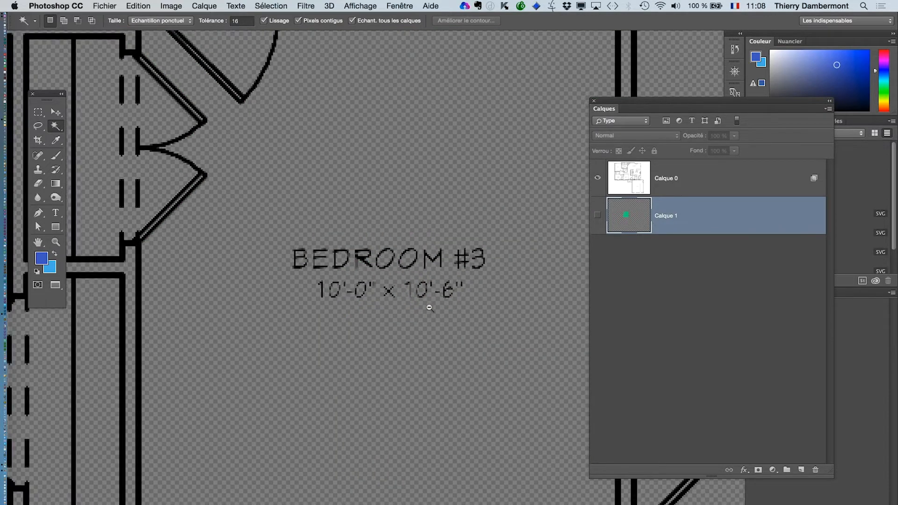
{"action": "left_click_drag", "start_coordinate": [296, 315], "coordinate": [407, 294]}
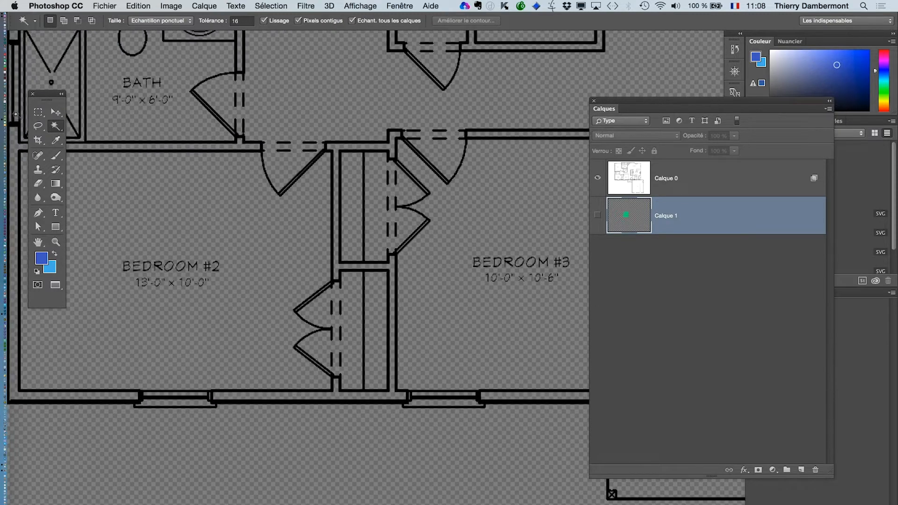
Select rectangular areas around the Bedroom #2, Bath and Bedroom #3 labels together and make Calque 0 the active layer.
{"action": "left_click", "coordinate": [39, 113]}
{"action": "left_click_drag", "start_coordinate": [105, 243], "coordinate": [237, 301]}
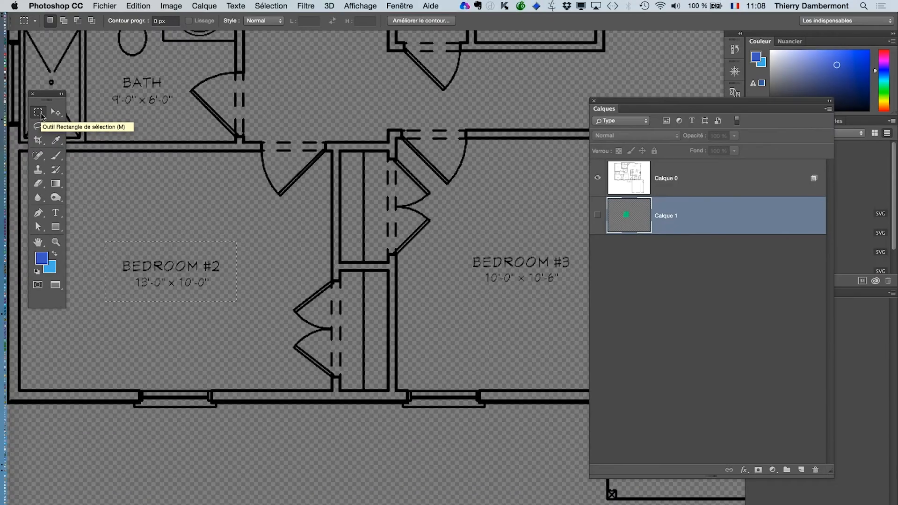
{"action": "left_click_drag", "start_coordinate": [106, 68], "coordinate": [177, 115]}
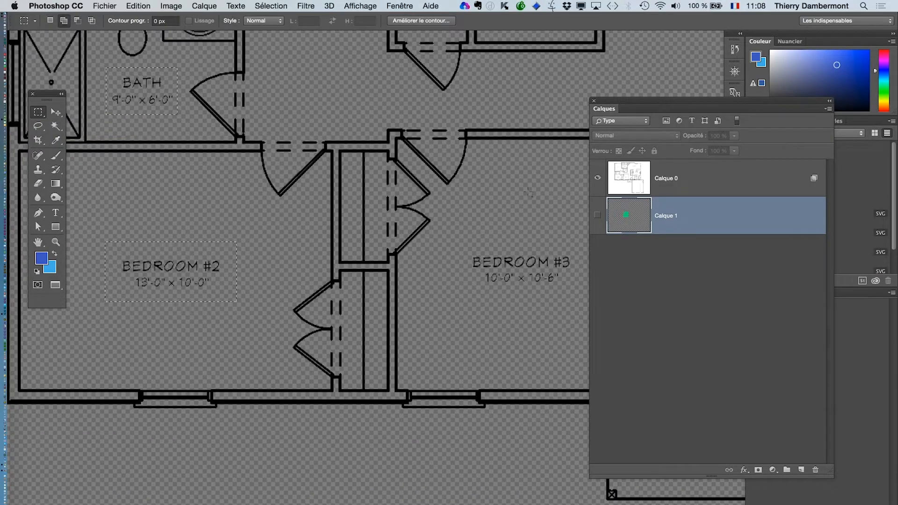
{"action": "left_click_drag", "start_coordinate": [460, 233], "coordinate": [574, 302]}
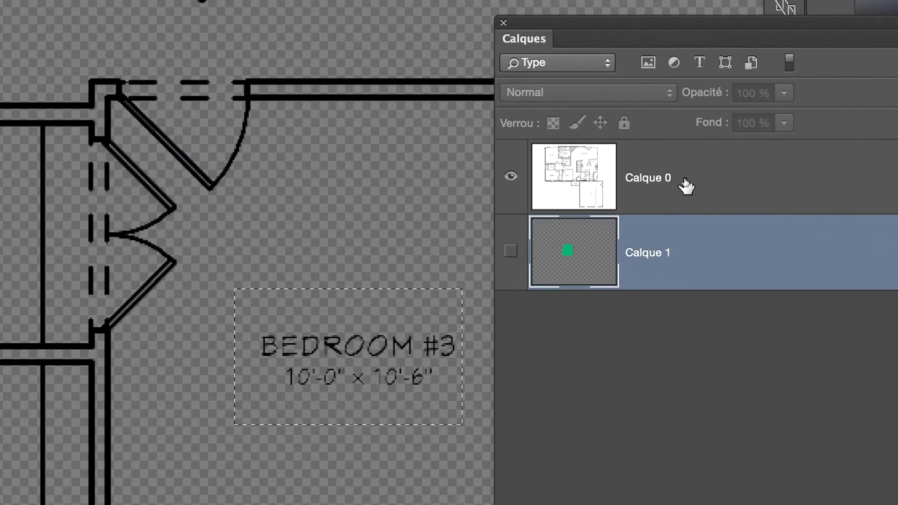
{"action": "left_click", "coordinate": [686, 185]}
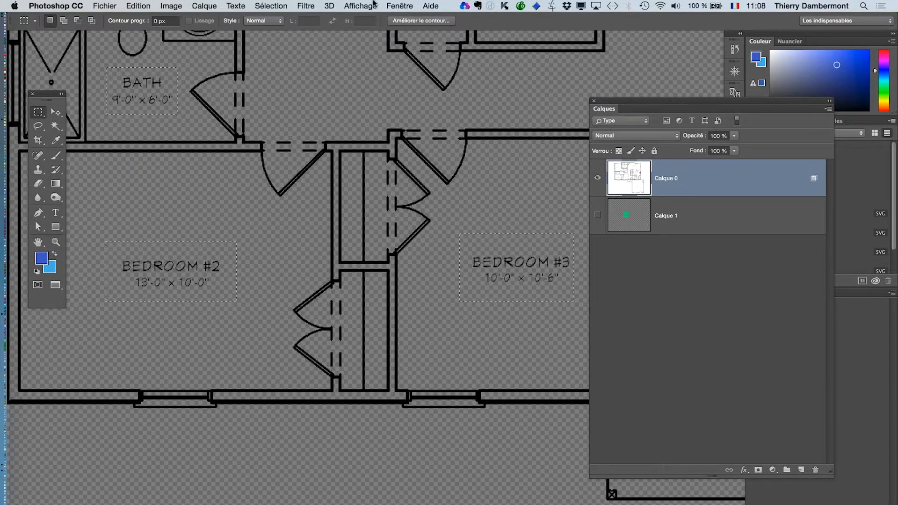
Try cutting the selected room labels from Calque 0 onto a new layer and undo the cut.
{"action": "left_click", "coordinate": [205, 7]}
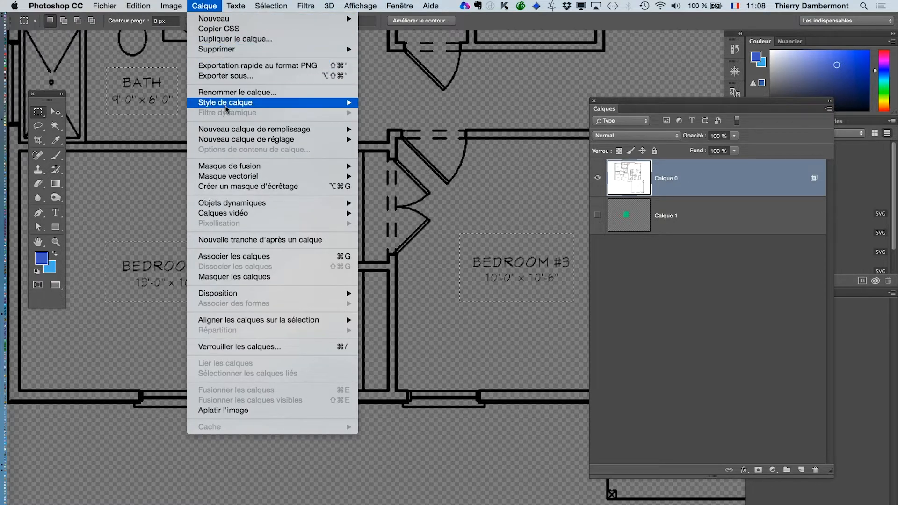
{"action": "mouse_move", "coordinate": [219, 18]}
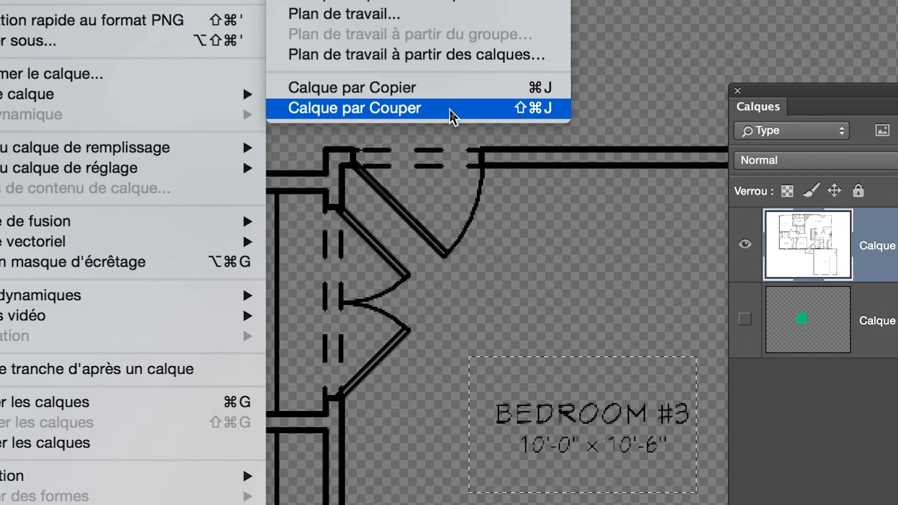
{"action": "left_click", "coordinate": [449, 112]}
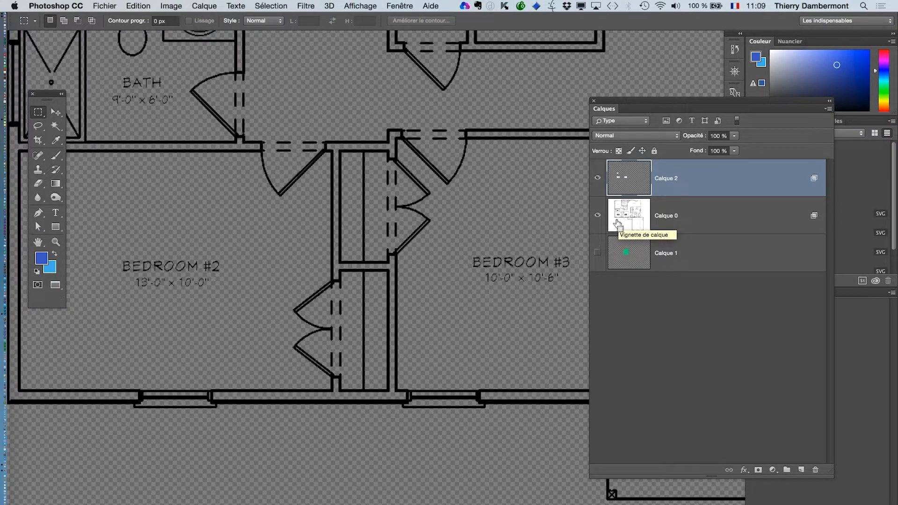
{"action": "key", "text": "super+z"}
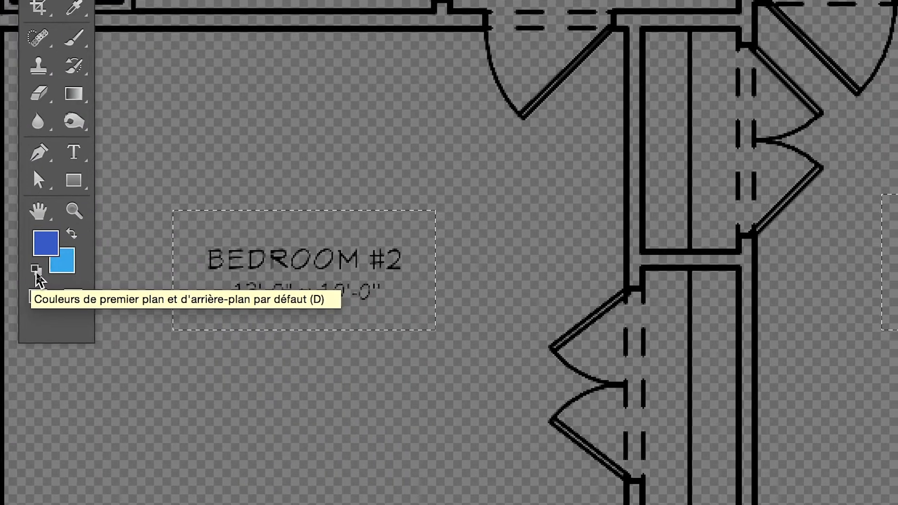
Reset the foreground and background colours to default and cut the selected room labels from Calque 0 onto a new layer.
{"action": "left_click", "coordinate": [37, 279]}
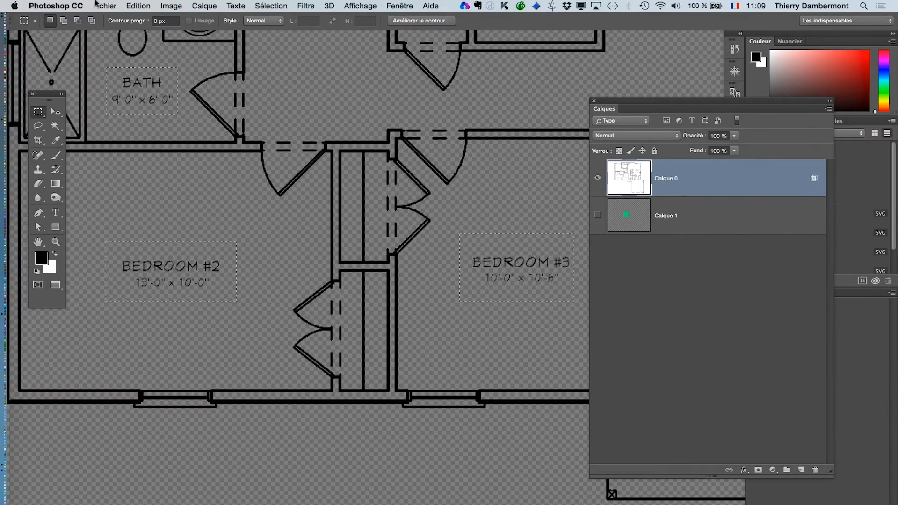
{"action": "left_click", "coordinate": [202, 5]}
{"action": "mouse_move", "coordinate": [220, 21]}
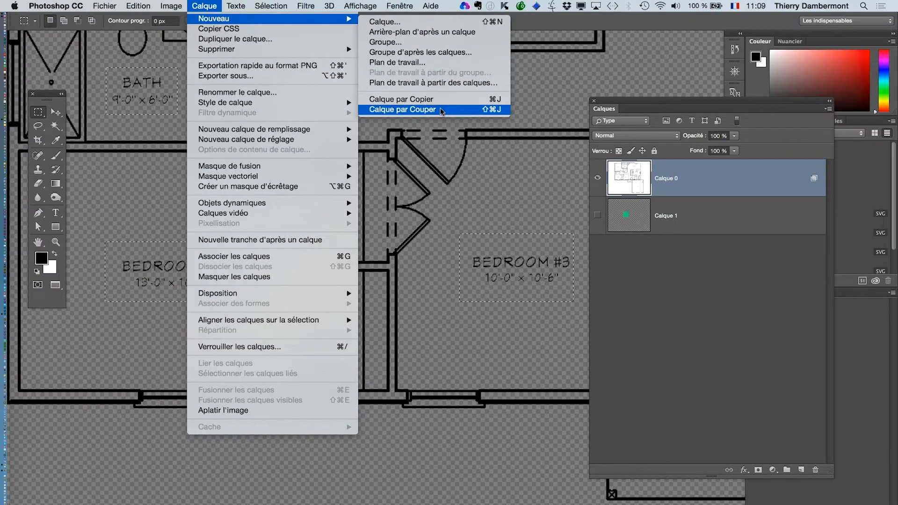
{"action": "left_click", "coordinate": [470, 108]}
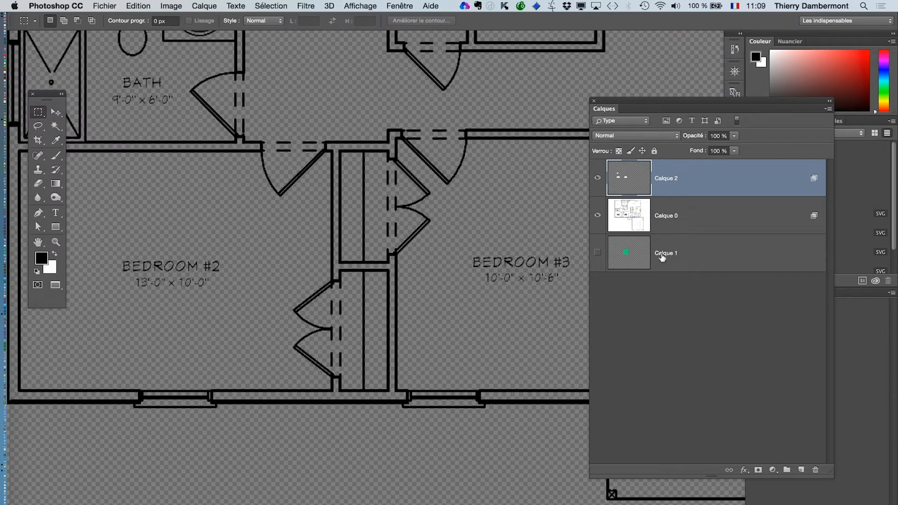
Check the labels against the green fill, and hide both the label layer Calque 2 and the fill layer Calque 1.
{"action": "left_click", "coordinate": [598, 253]}
{"action": "left_click_drag", "start_coordinate": [522, 263], "coordinate": [404, 238]}
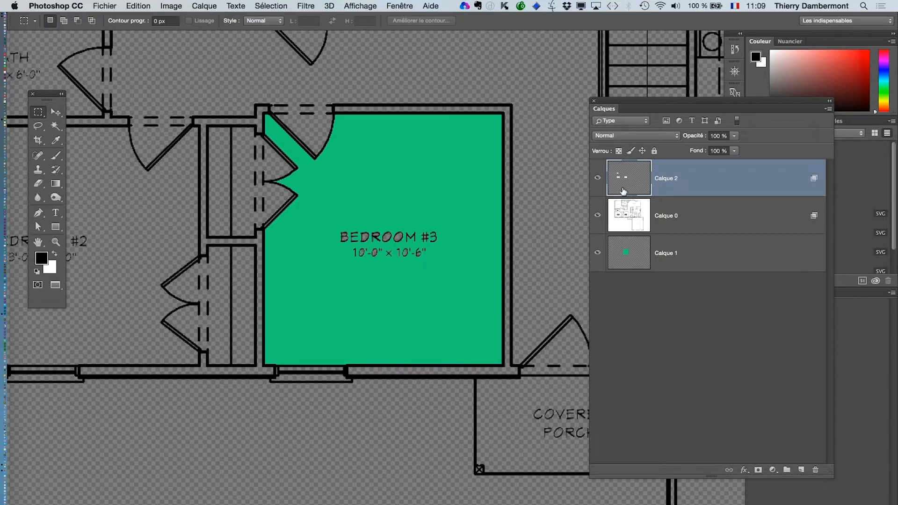
{"action": "left_click", "coordinate": [598, 179]}
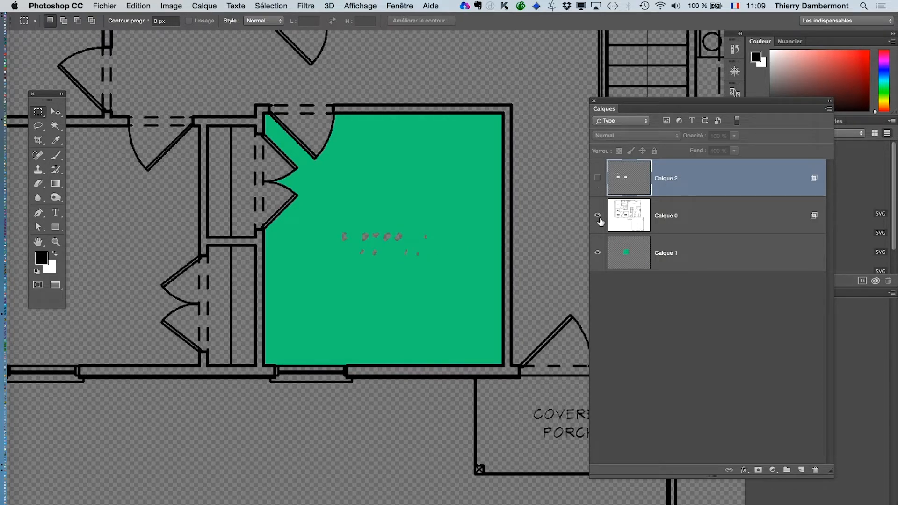
{"action": "left_click", "coordinate": [597, 252]}
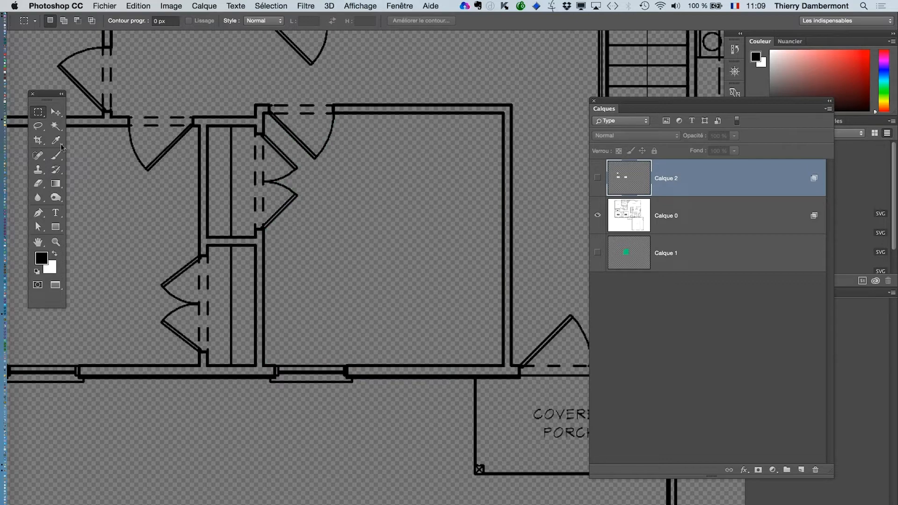
Select the label-free interior of Bedroom #3 with the Magic Wand and expand the selection by 1 pixel.
{"action": "left_click", "coordinate": [55, 130]}
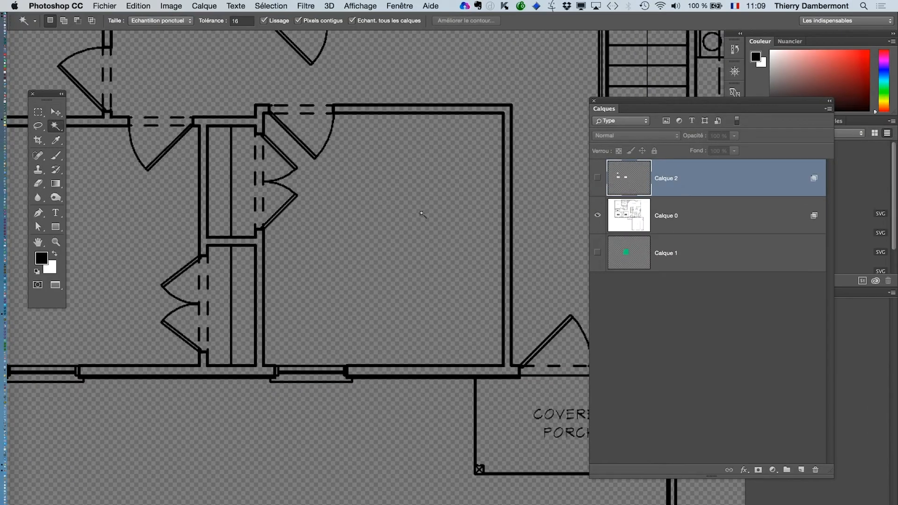
{"action": "left_click", "coordinate": [408, 217]}
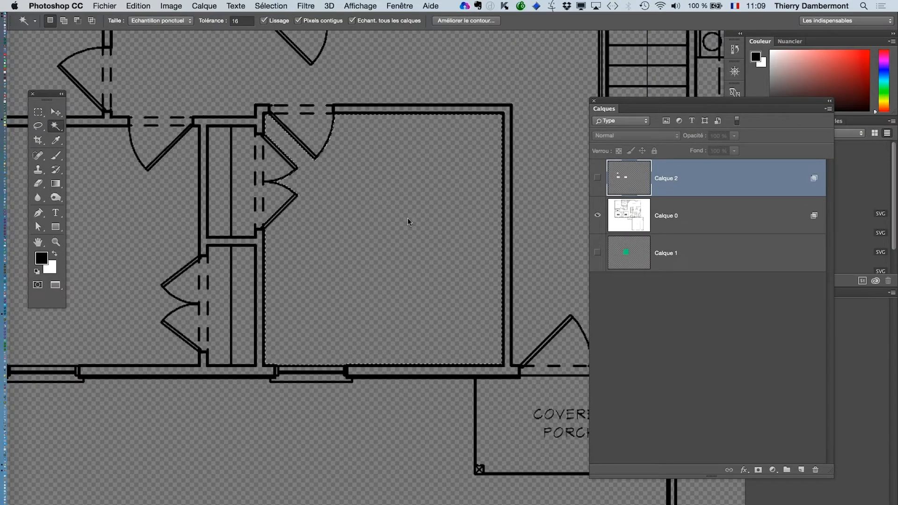
{"action": "left_click", "coordinate": [271, 5]}
{"action": "mouse_move", "coordinate": [327, 149]}
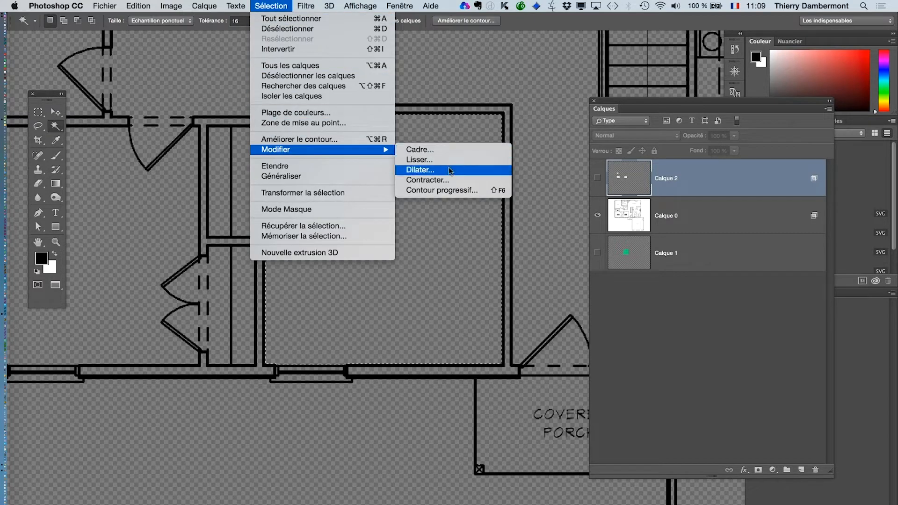
{"action": "left_click", "coordinate": [448, 169]}
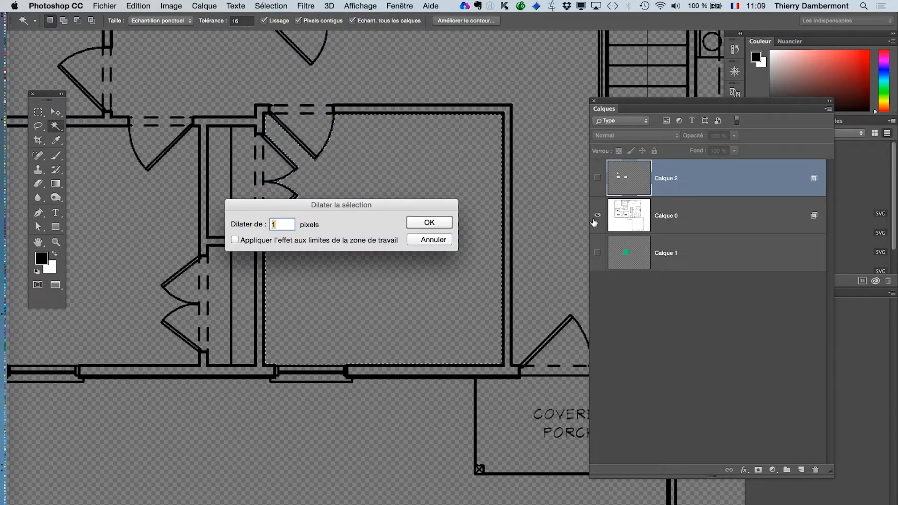
{"action": "left_click", "coordinate": [427, 220]}
Fill the expanded Bedroom #3 selection on Calque 1 with bright blue at 100% opacity in Normal mode and deselect it.
{"action": "left_click", "coordinate": [725, 255]}
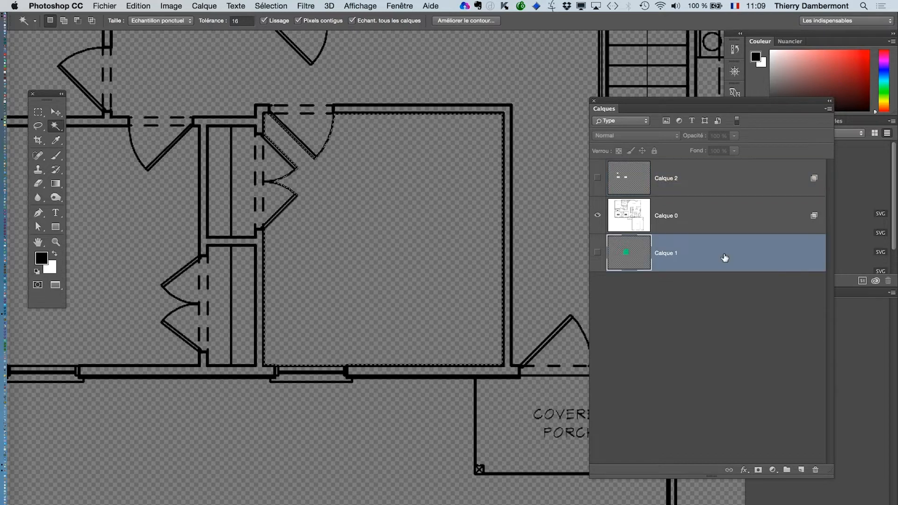
{"action": "left_click", "coordinate": [598, 253]}
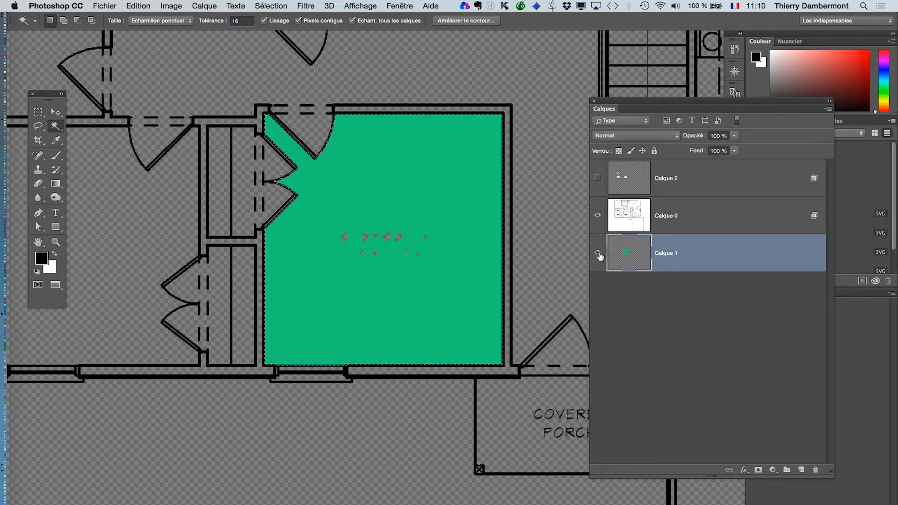
{"action": "key", "text": "shift+F5"}
{"action": "left_click", "coordinate": [433, 229]}
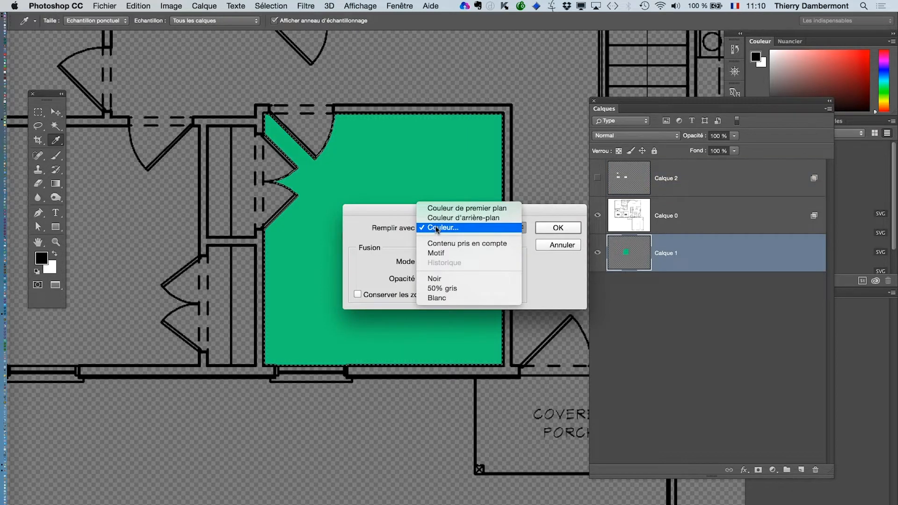
{"action": "left_click", "coordinate": [437, 229]}
{"action": "left_click", "coordinate": [559, 203]}
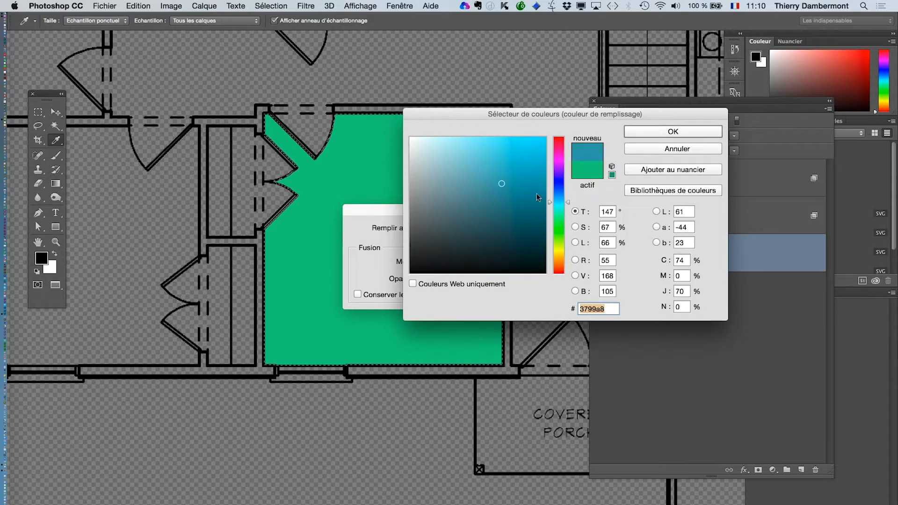
{"action": "left_click", "coordinate": [629, 132]}
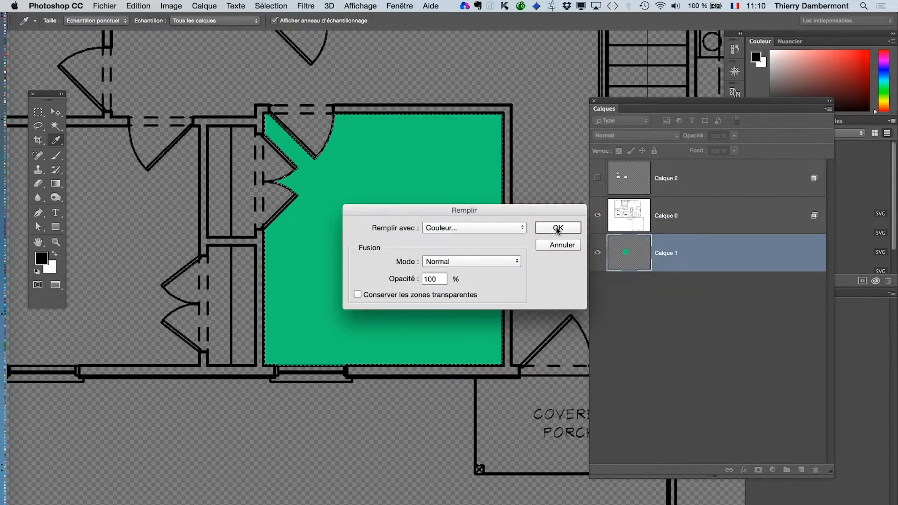
{"action": "left_click", "coordinate": [558, 227]}
{"action": "key", "text": "w"}
{"action": "left_click", "coordinate": [270, 6]}
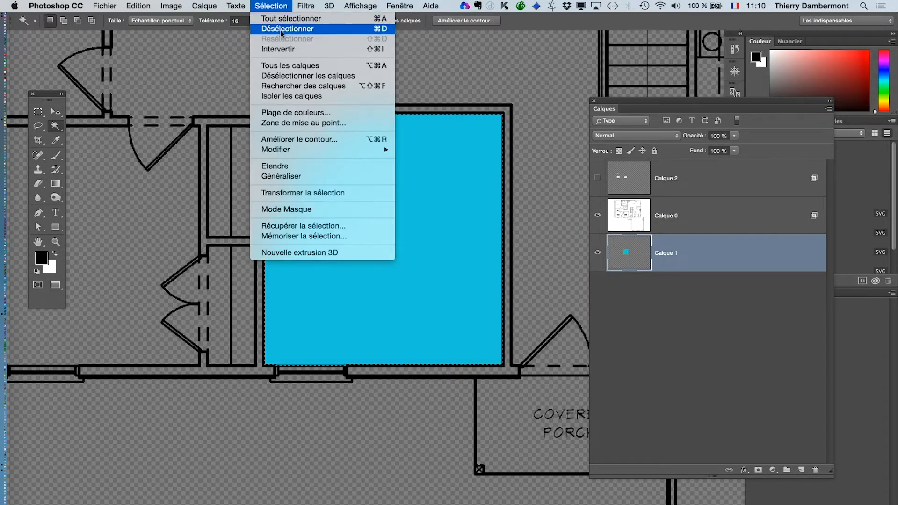
{"action": "left_click", "coordinate": [282, 29]}
Toggle the visibility of the label layer Calque 2 to compare the blue Bedroom #3 with and without its lettering.
{"action": "left_click", "coordinate": [597, 178]}
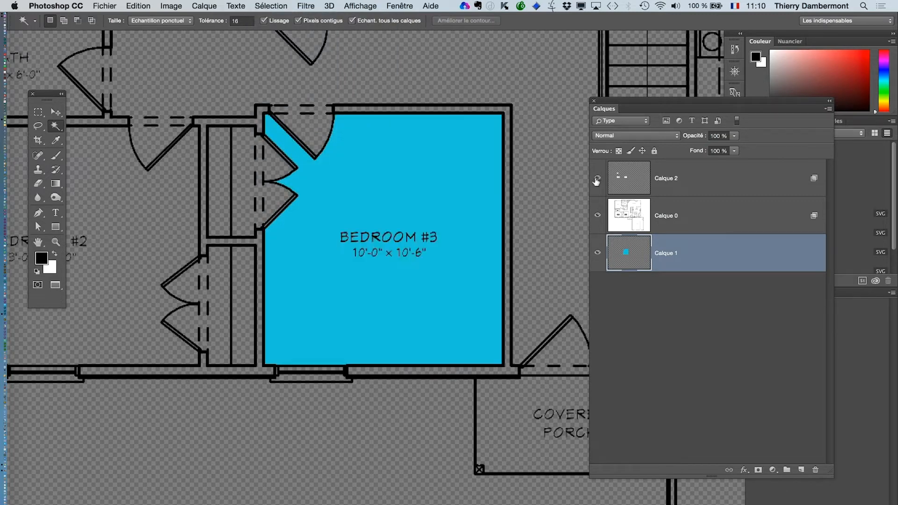
{"action": "left_click", "coordinate": [597, 180]}
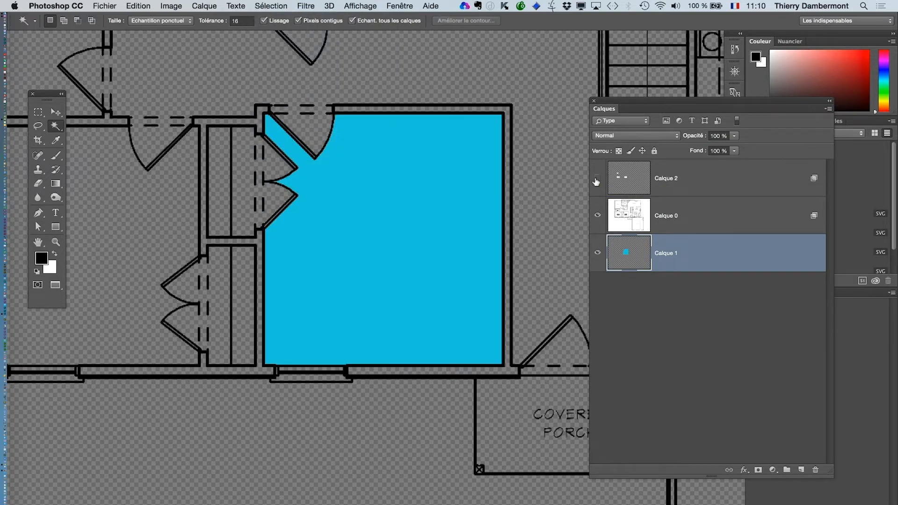
{"action": "left_click", "coordinate": [597, 179]}
{"action": "left_click", "coordinate": [597, 180]}
{"action": "left_click", "coordinate": [597, 179]}
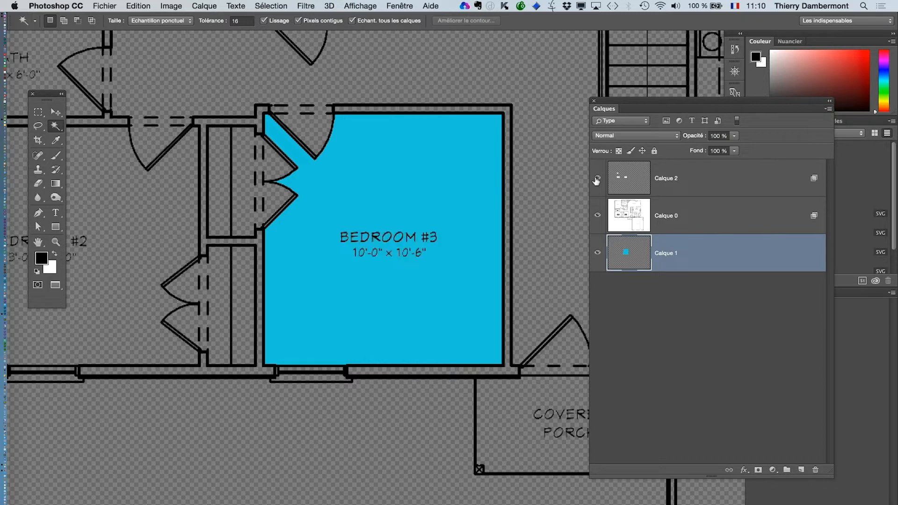
{"action": "left_click", "coordinate": [597, 179]}
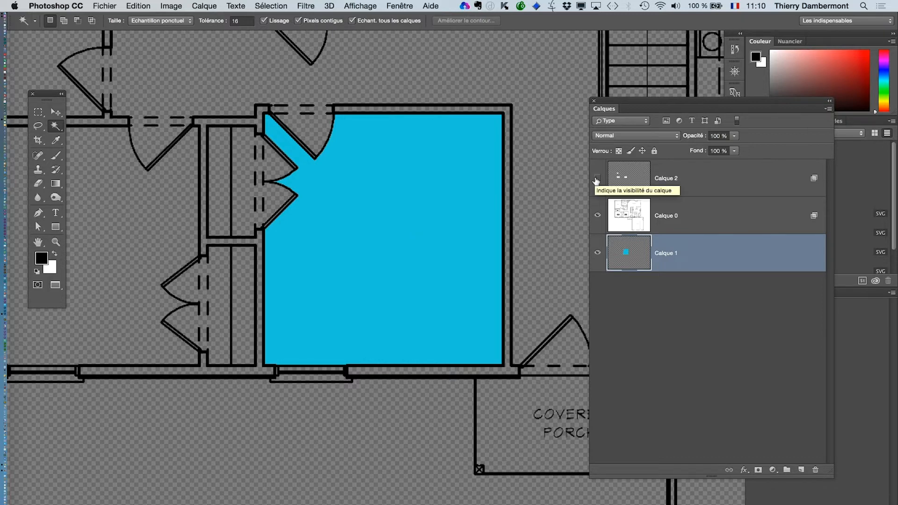
{"action": "left_click", "coordinate": [596, 180]}
{"action": "left_click", "coordinate": [597, 181]}
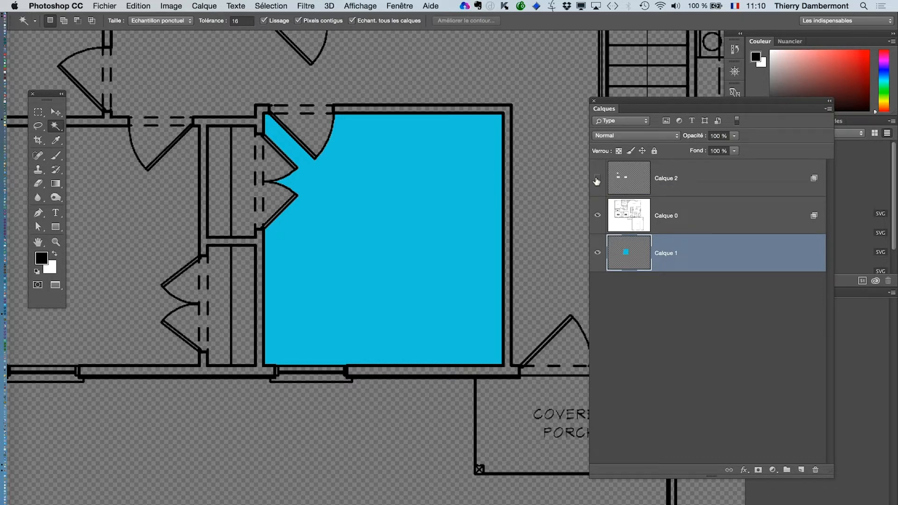
{"action": "left_click", "coordinate": [597, 180]}
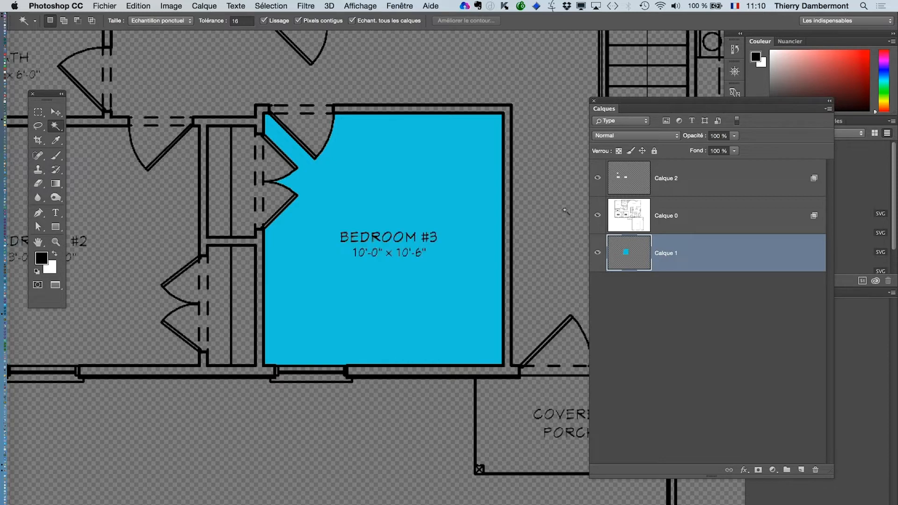
Hide the label layer Calque 2 and select the interior of Bedroom #2 with the Magic Wand while Calque 0 is active.
{"action": "left_click", "coordinate": [258, 4]}
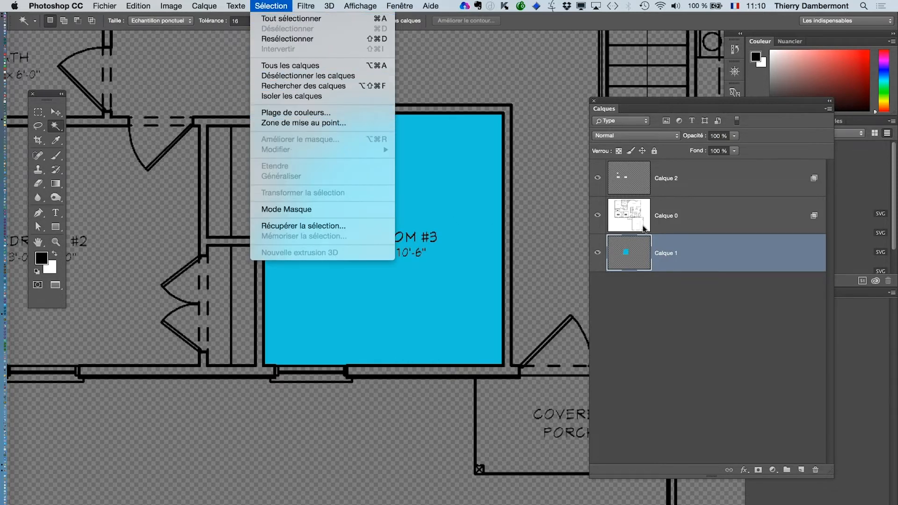
{"action": "left_click", "coordinate": [678, 312]}
{"action": "left_click", "coordinate": [604, 222]}
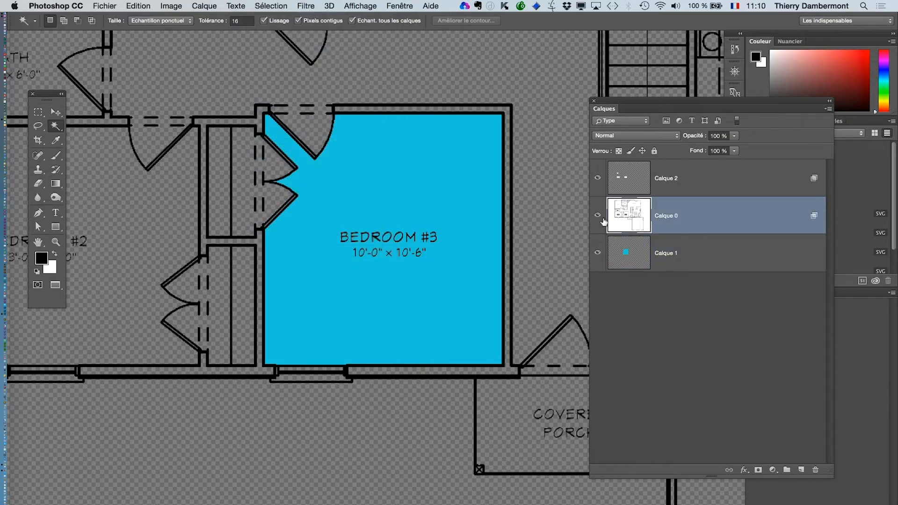
{"action": "left_click_drag", "start_coordinate": [328, 271], "coordinate": [519, 278]}
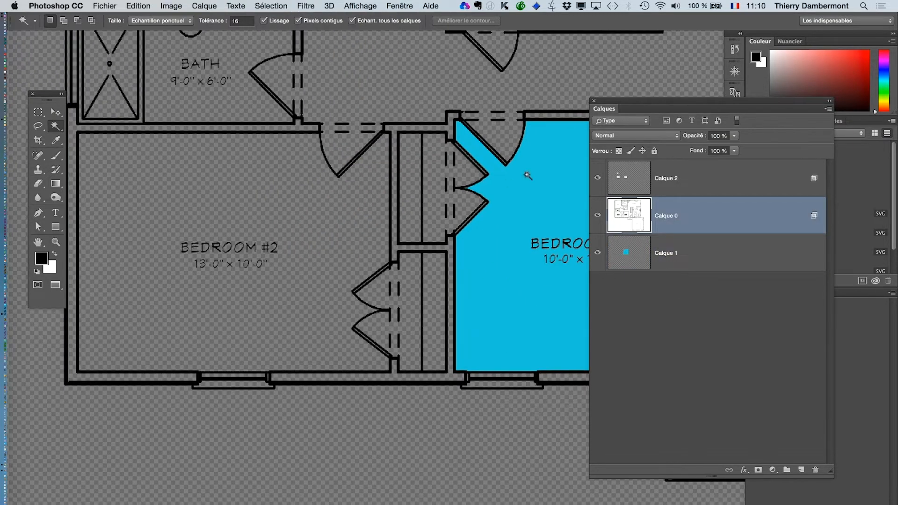
{"action": "left_click", "coordinate": [597, 179]}
{"action": "left_click", "coordinate": [279, 202]}
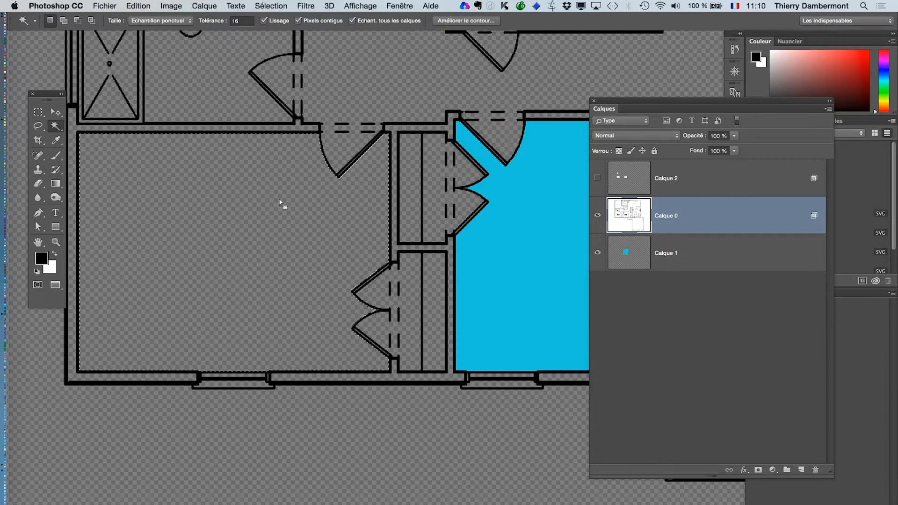
{"action": "left_click", "coordinate": [264, 6]}
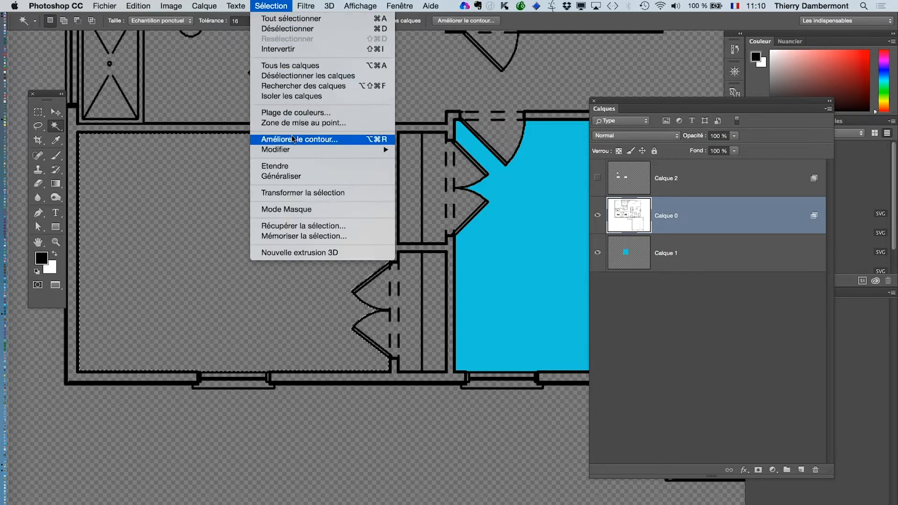
{"action": "mouse_move", "coordinate": [295, 150]}
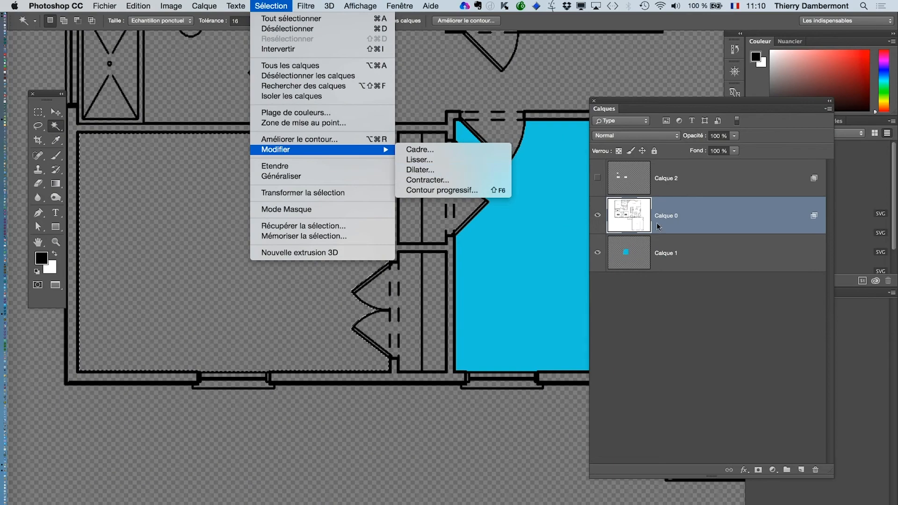
{"action": "left_click", "coordinate": [886, 404]}
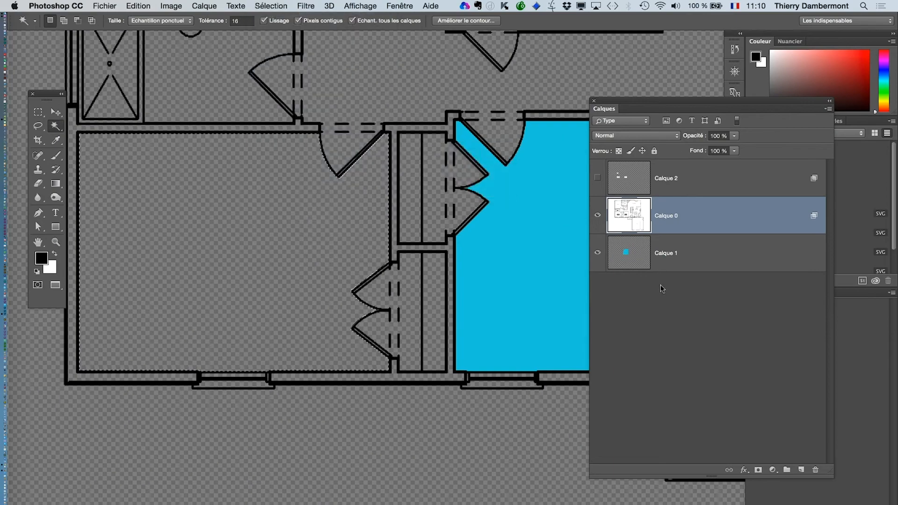
Open the shortcut of the Sélection > Modifier > Dilater command for editing in the keyboard shortcut settings.
{"action": "left_click", "coordinate": [138, 6]}
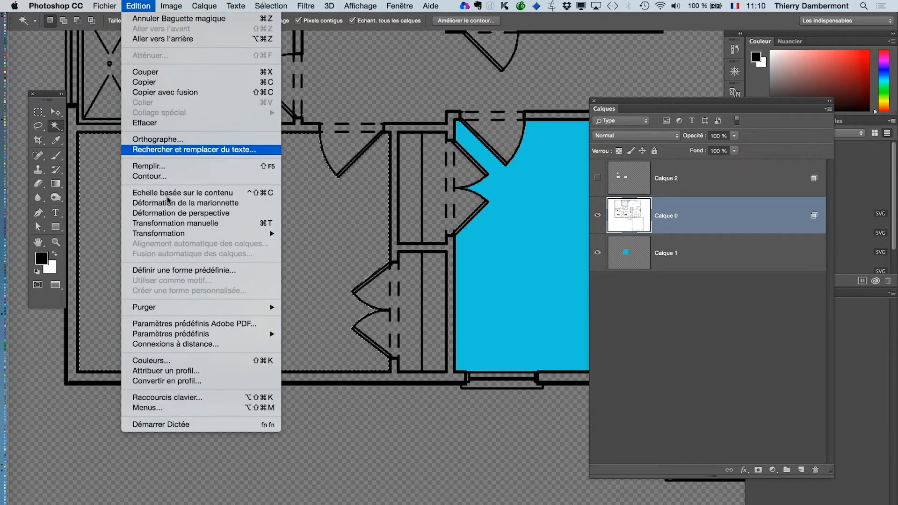
{"action": "left_click", "coordinate": [175, 399]}
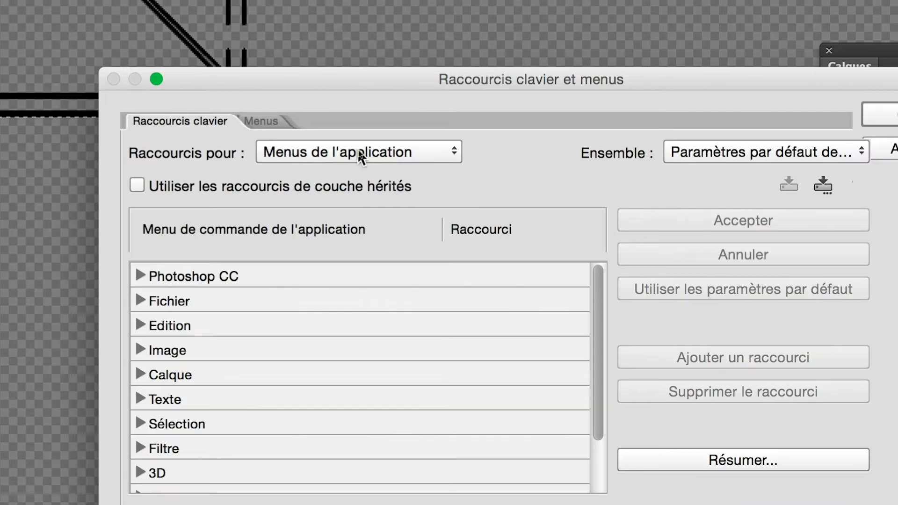
{"action": "left_click", "coordinate": [140, 424]}
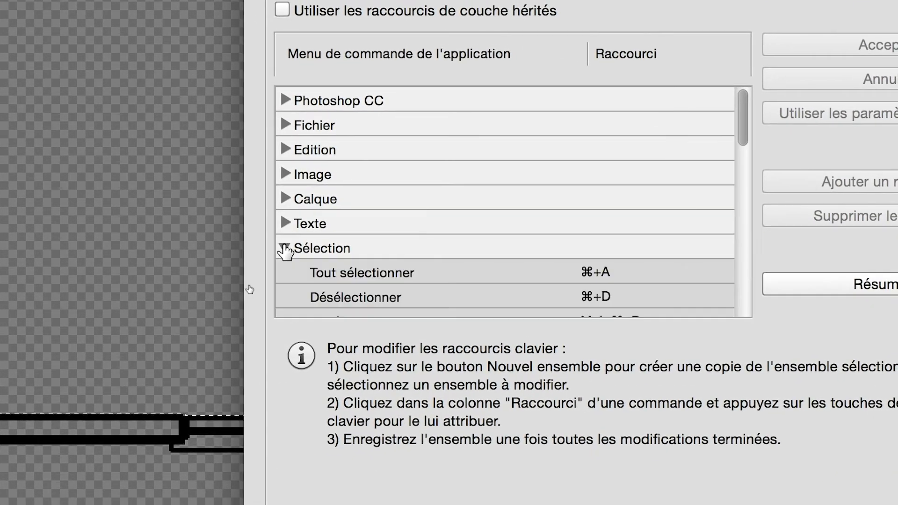
{"action": "scroll", "coordinate": [286, 253], "scroll_direction": "down", "scroll_amount": 6}
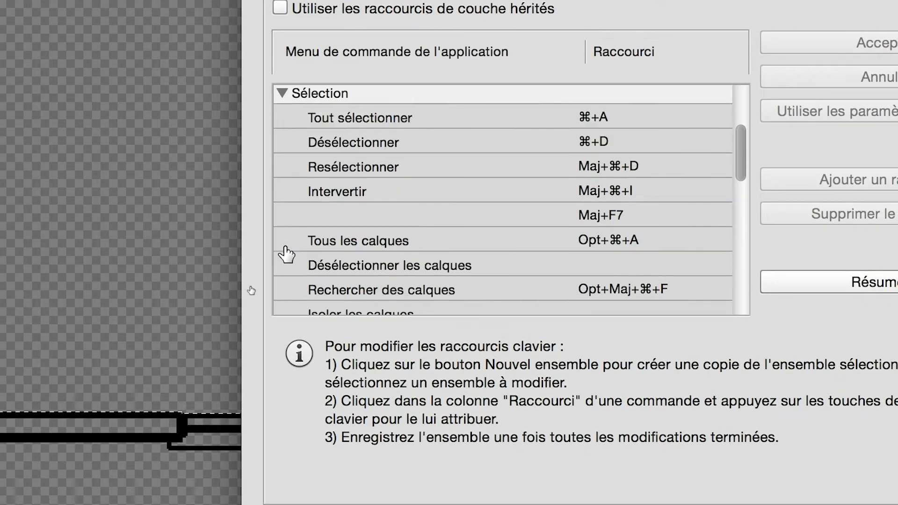
{"action": "scroll", "coordinate": [286, 254], "scroll_direction": "down", "scroll_amount": 5}
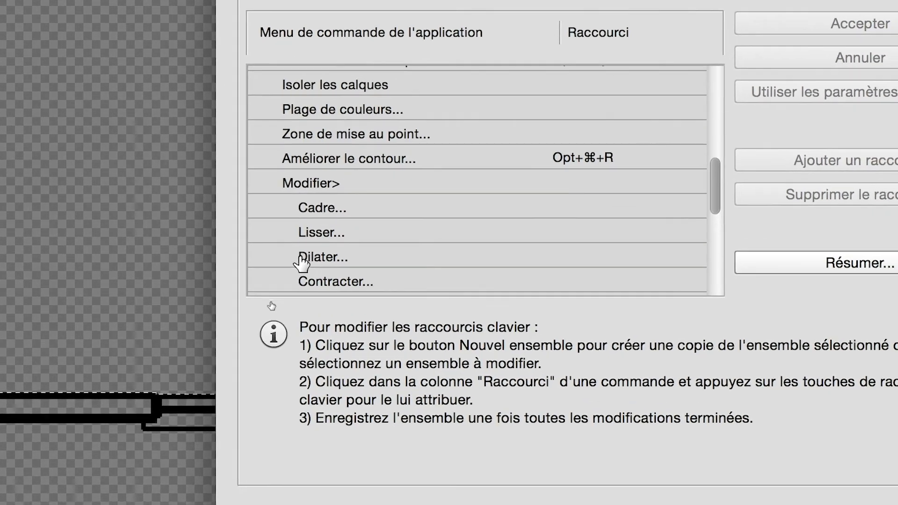
{"action": "left_click", "coordinate": [337, 277]}
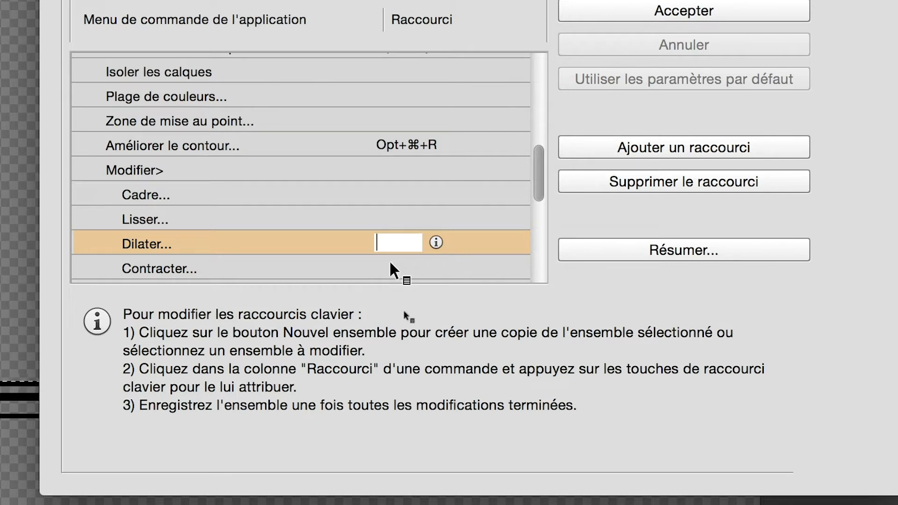
Try Control+Maj+D, Maj+⌘+D, Opt+⌘+F, Opt+Maj+⌘+T and Opt+⌘+M as the shortcut for Dilater.
{"action": "key", "text": "ctrl+shift+d"}
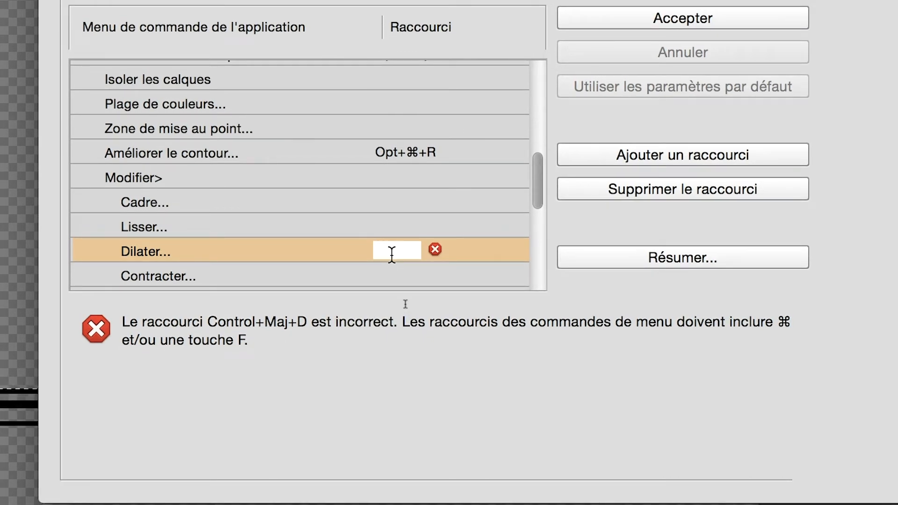
{"action": "key", "text": "super+shift+d"}
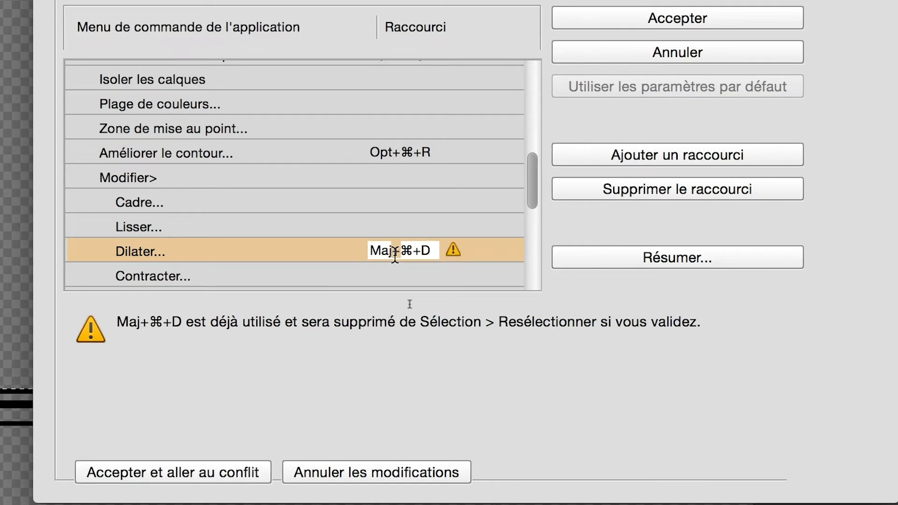
{"action": "triple_click", "coordinate": [401, 254]}
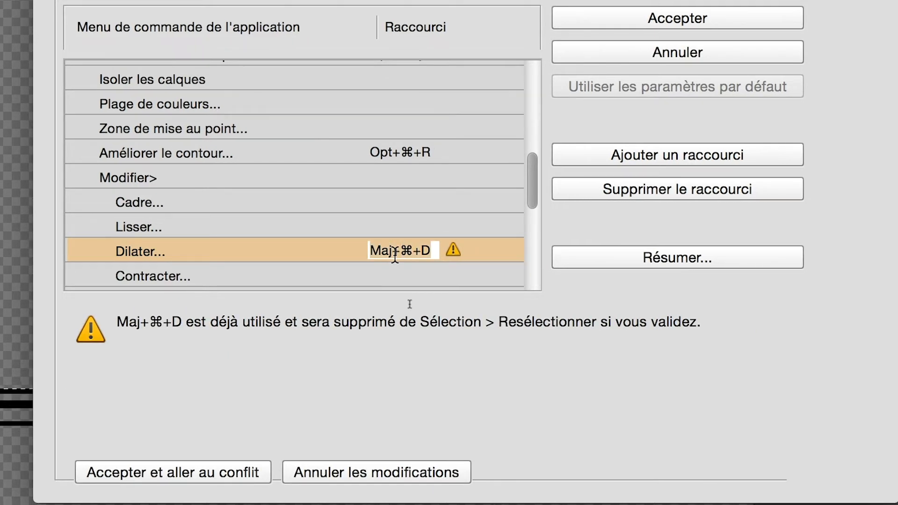
{"action": "key", "text": "alt+super+f"}
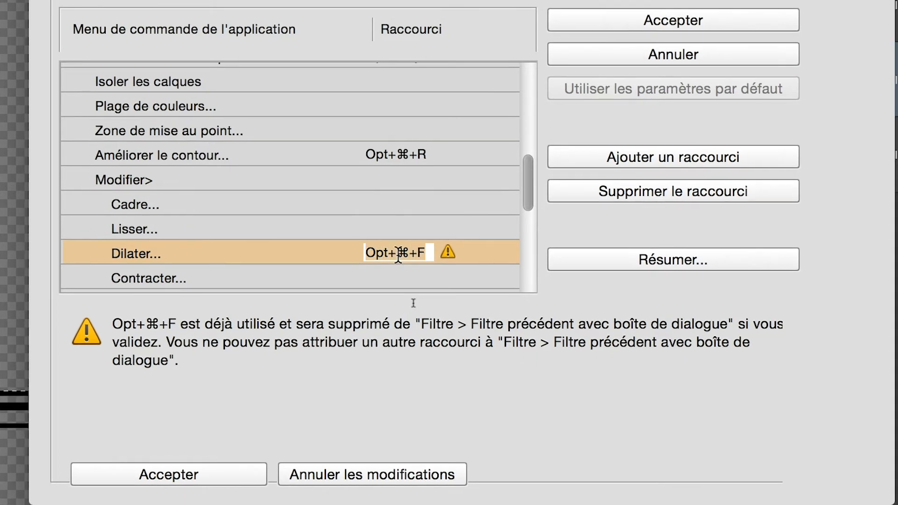
{"action": "key", "text": "alt+shift+super+t"}
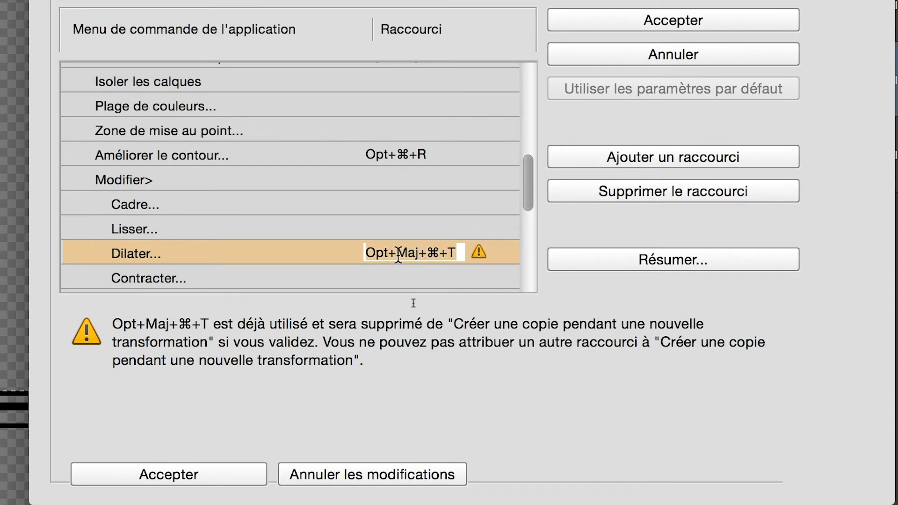
{"action": "key", "text": "alt+super+m"}
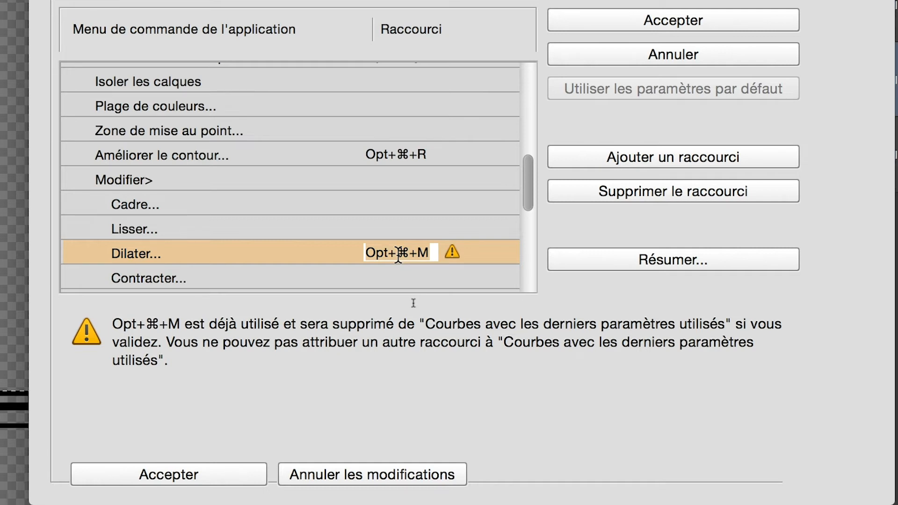
Assign the shortcut Maj+⌘+$ to the Dilater command and save the shortcut settings.
{"action": "key", "text": "shift+super+dollar"}
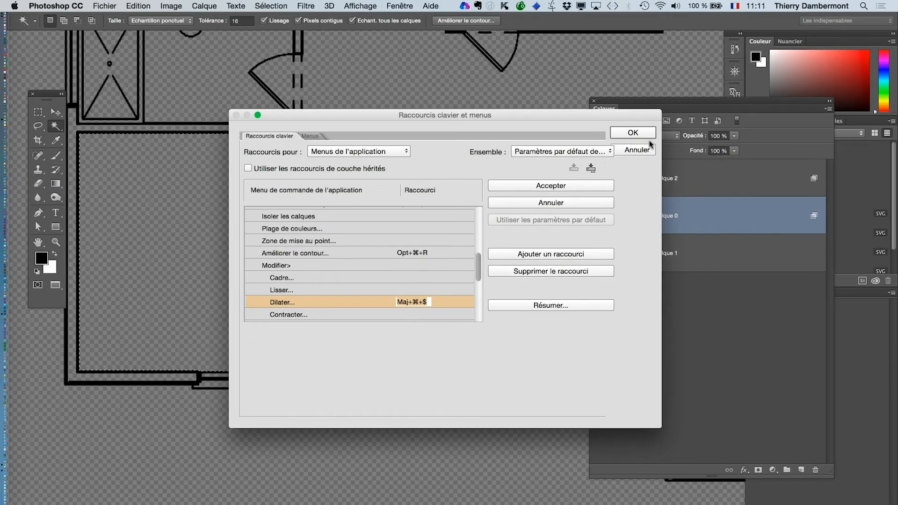
{"action": "left_click", "coordinate": [634, 134]}
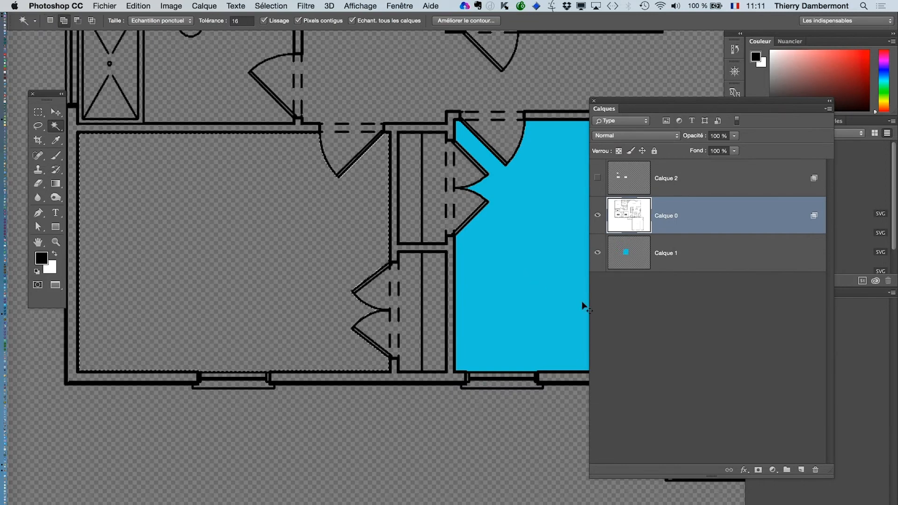
Expand the Bedroom #2 selection by 1 pixel and add a new empty layer between Calque 1 and Calque 0.
{"action": "key", "text": "super+shift+d"}
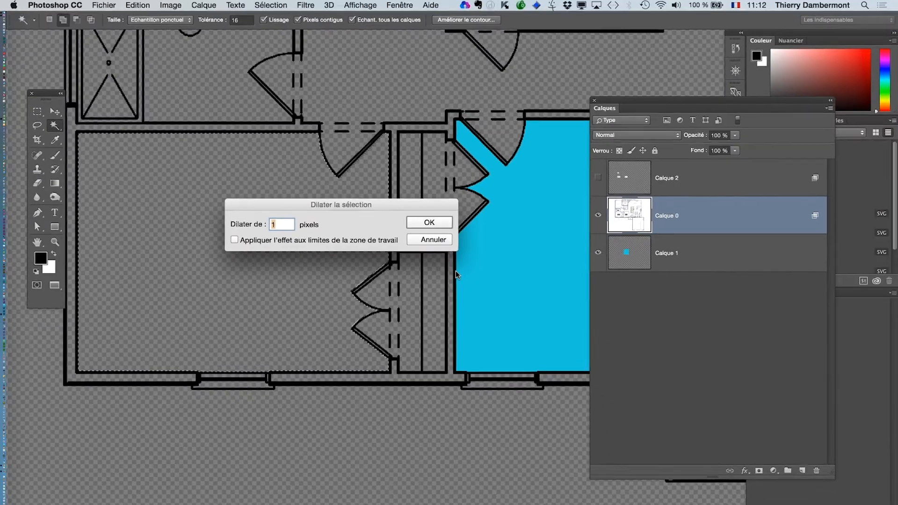
{"action": "key", "text": "Return"}
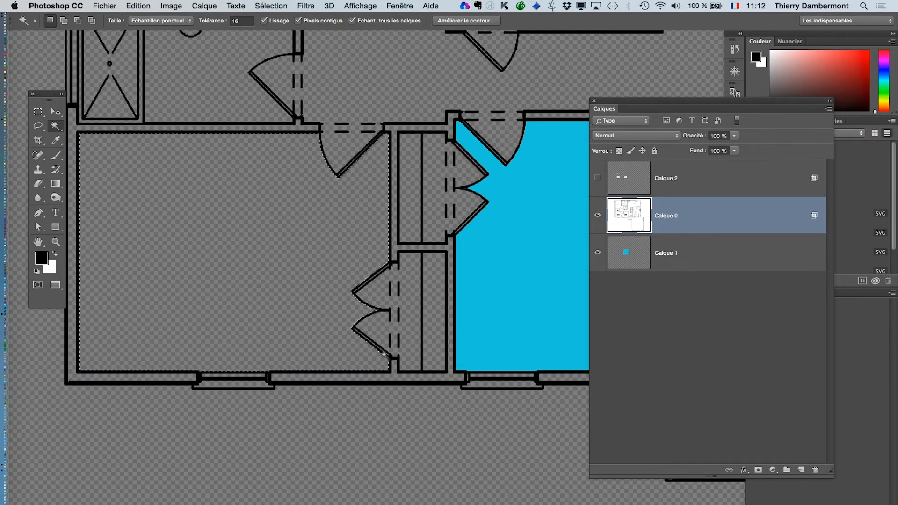
{"action": "left_click", "coordinate": [345, 332], "text": "alt"}
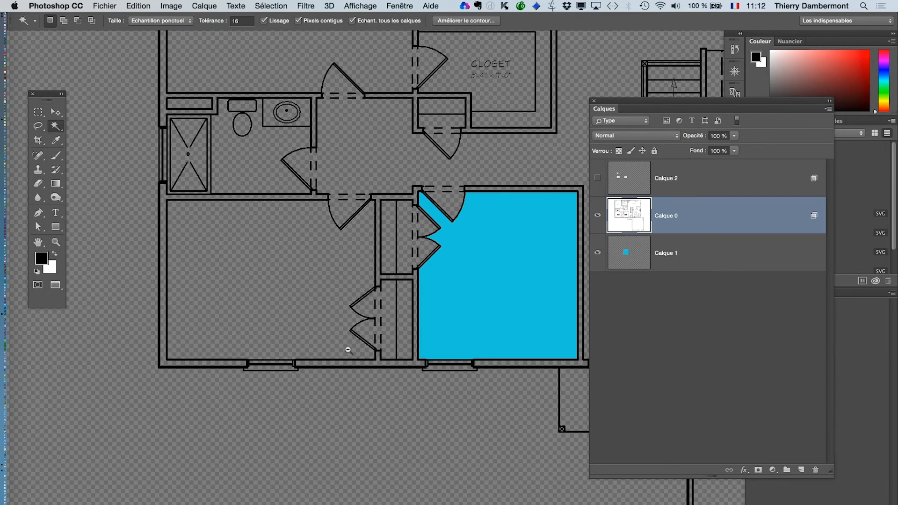
{"action": "left_click", "coordinate": [347, 351], "text": "alt"}
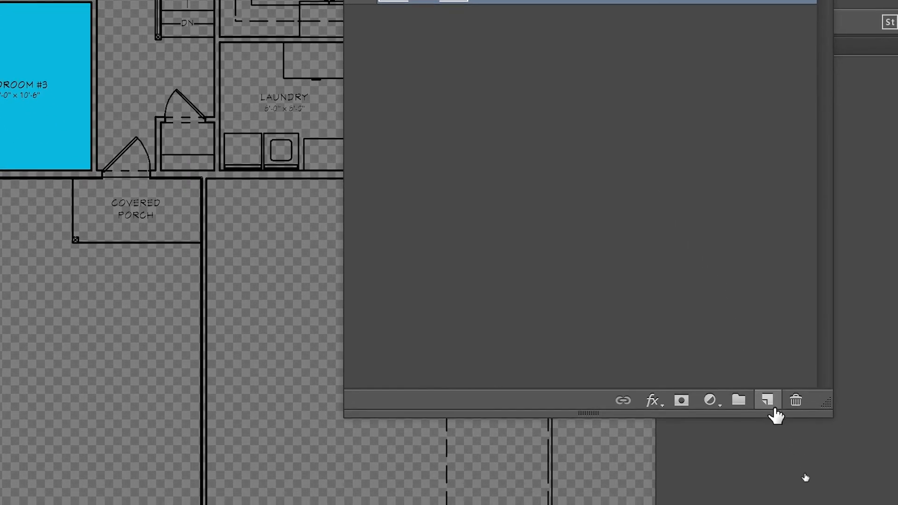
{"action": "left_click", "coordinate": [772, 406]}
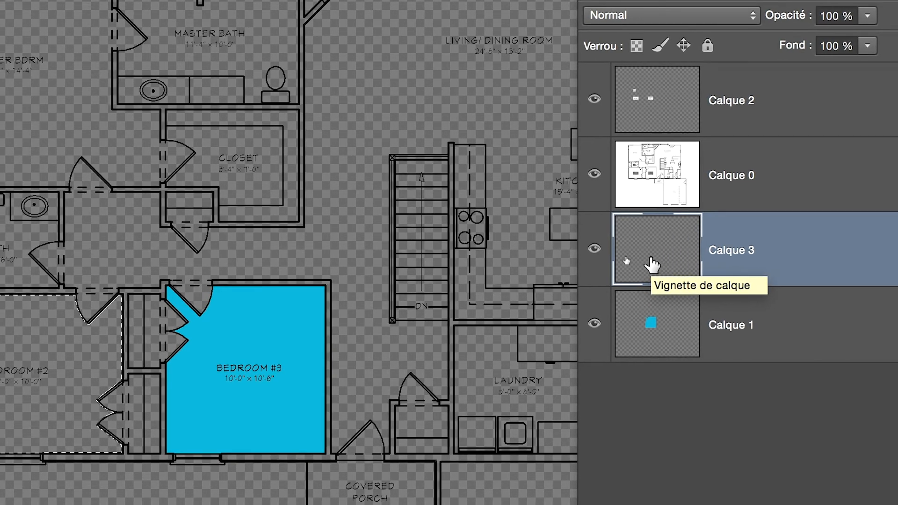
Fill the Bedroom #2 selection on Calque 3 with blue 3bc7dc at 100% opacity in Normal mode and deselect it.
{"action": "key", "text": "shift+F5"}
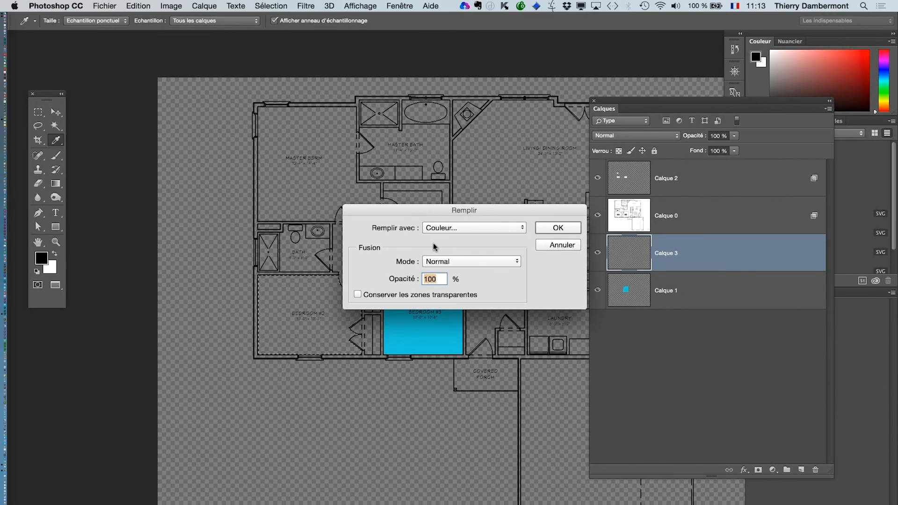
{"action": "left_click", "coordinate": [445, 230]}
{"action": "left_click", "coordinate": [444, 229]}
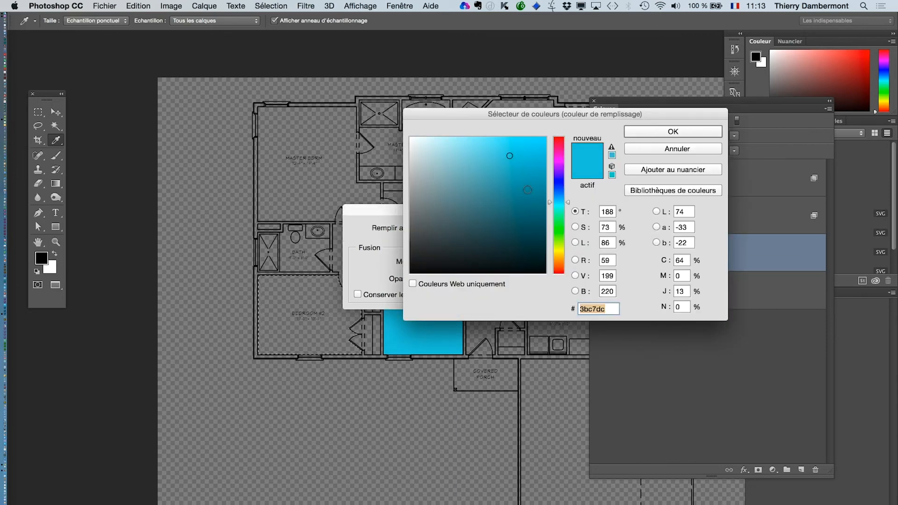
{"action": "left_click", "coordinate": [655, 131]}
{"action": "left_click", "coordinate": [553, 226]}
{"action": "key", "text": "w"}
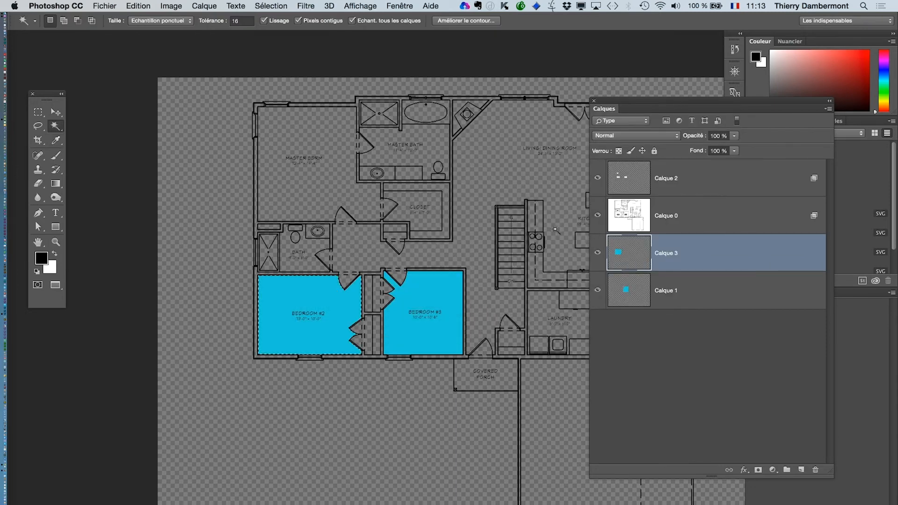
{"action": "key", "text": "super+d"}
Recolour the Bedroom #2 fill on Calque 3 with Hue/Saturation, using hue -106 and saturation -42.
{"action": "left_click_drag", "start_coordinate": [361, 335], "coordinate": [449, 358]}
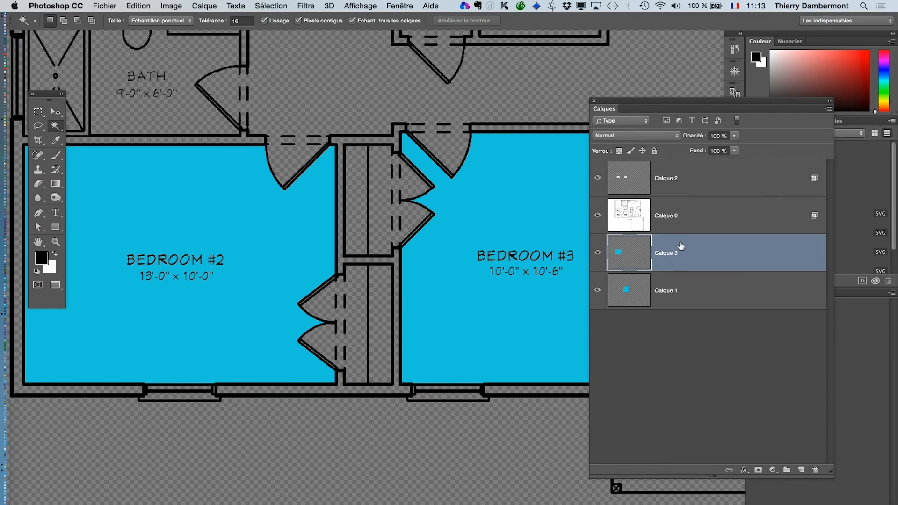
{"action": "left_click", "coordinate": [487, 256], "text": "alt"}
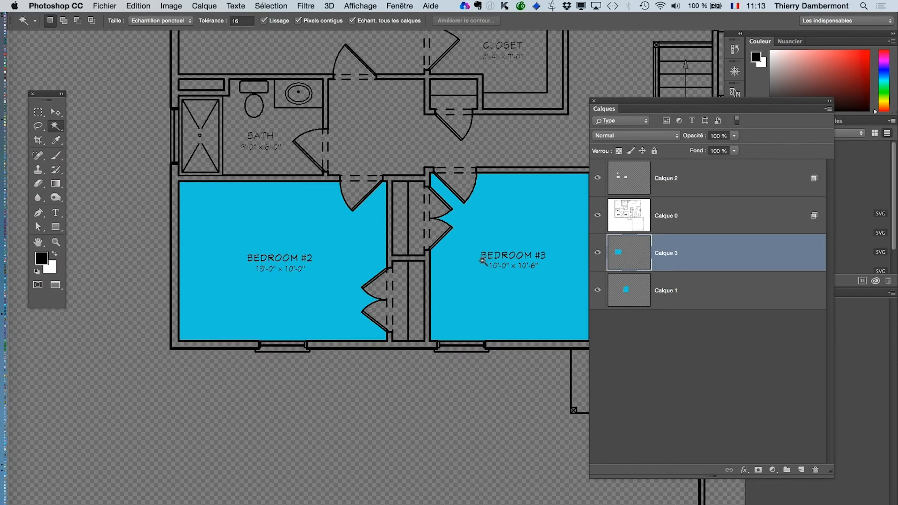
{"action": "key", "text": "super+u"}
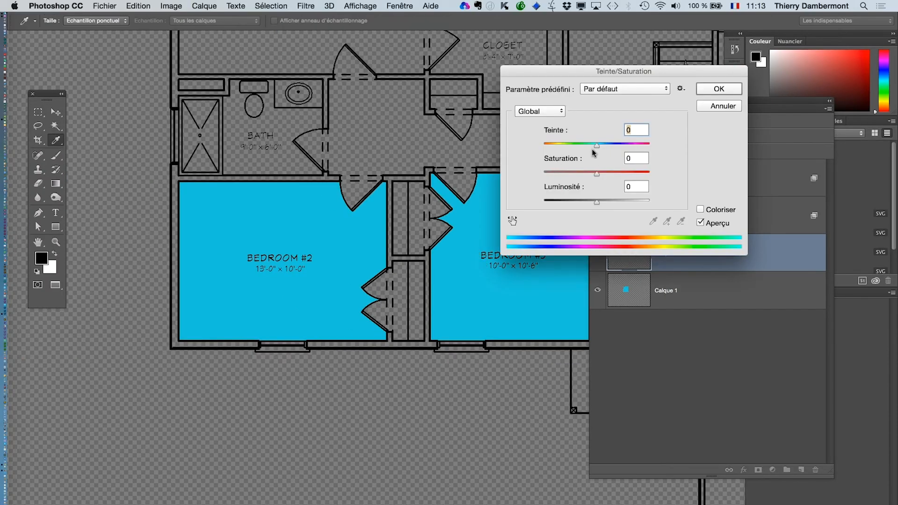
{"action": "left_click_drag", "start_coordinate": [596, 145], "coordinate": [561, 146]}
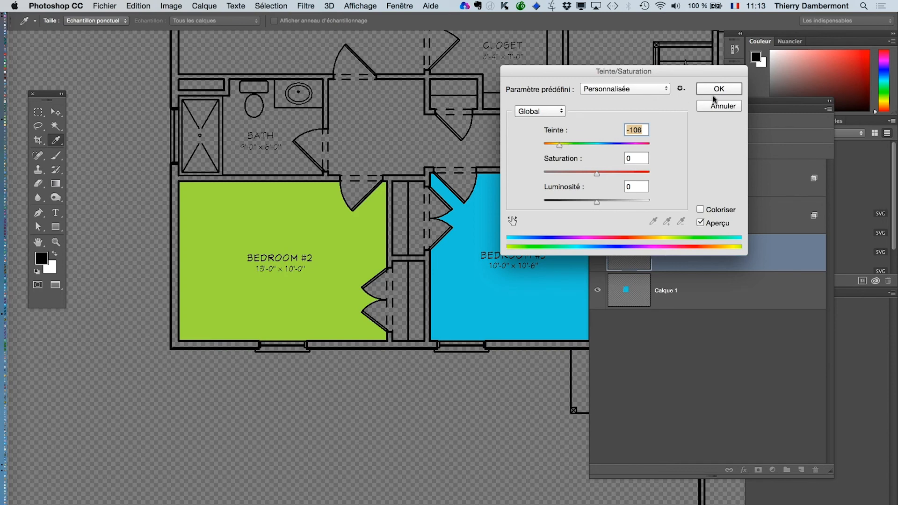
{"action": "left_click", "coordinate": [575, 175]}
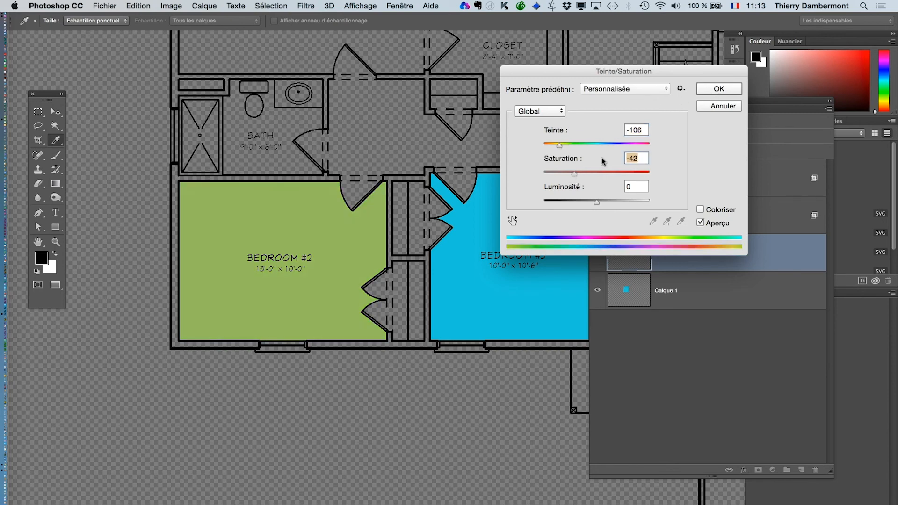
{"action": "left_click", "coordinate": [719, 88]}
{"action": "key", "text": "w"}
Recolour the Bedroom #3 fill on Calque 1 to purple with Hue/Saturation, using hue +82 and saturation -31.
{"action": "left_click", "coordinate": [682, 298]}
{"action": "key", "text": "super+u"}
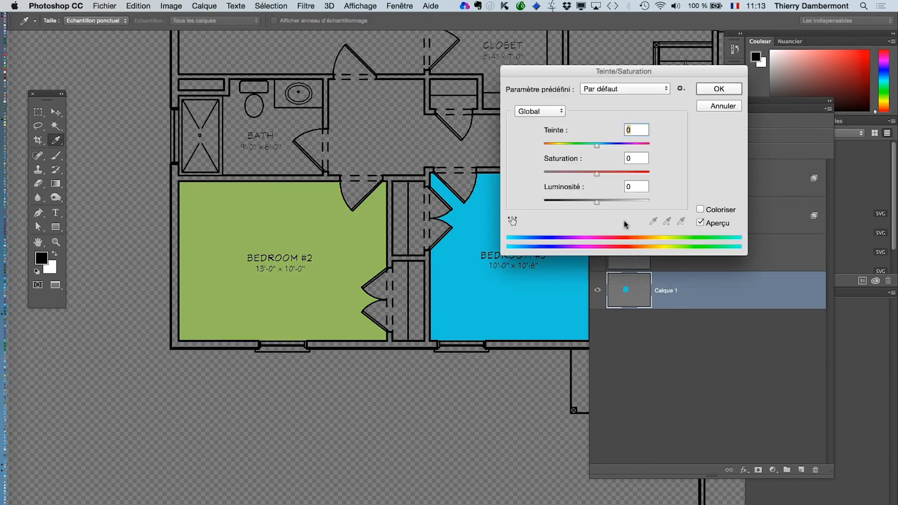
{"action": "left_click", "coordinate": [628, 145]}
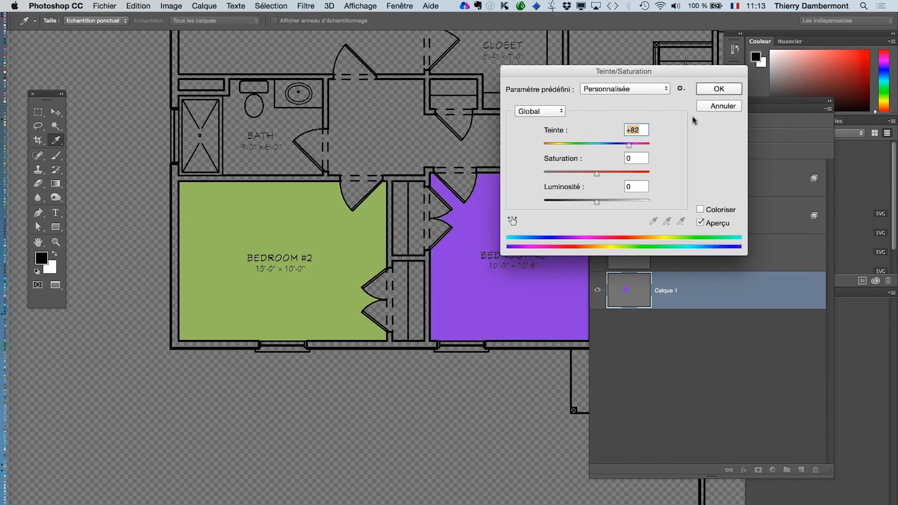
{"action": "left_click", "coordinate": [581, 173]}
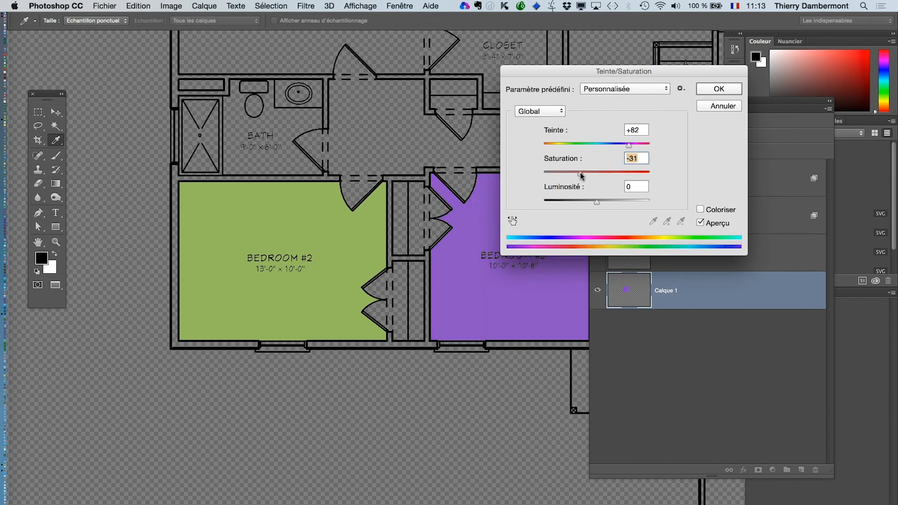
{"action": "left_click", "coordinate": [712, 89]}
{"action": "key", "text": "w"}
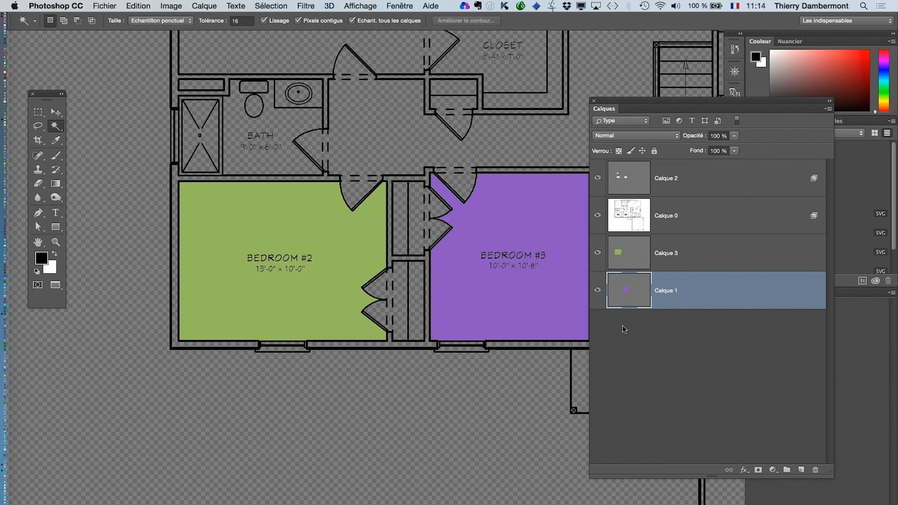
Draw a freehand Lasso selection loosely around Bedroom #2 with 0 px feather.
{"action": "left_click", "coordinate": [38, 126]}
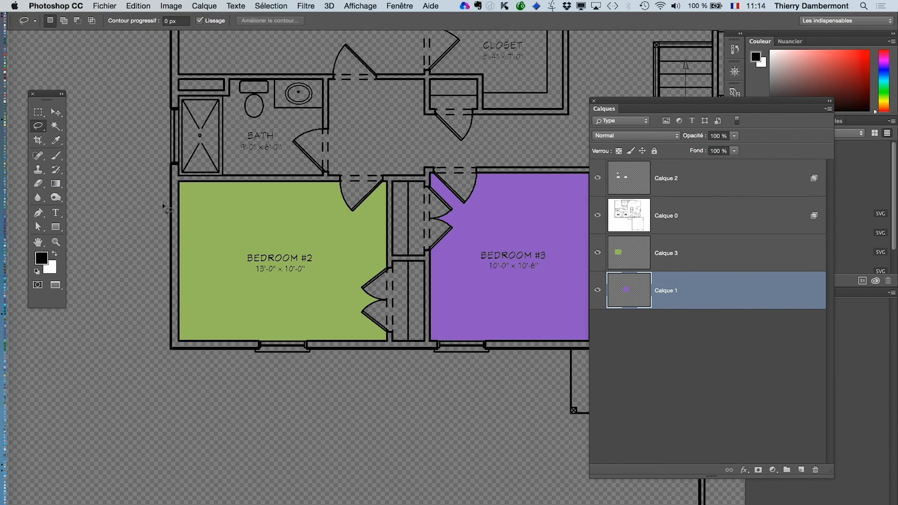
{"action": "mouse_move", "coordinate": [164, 381]}
{"action": "left_mouse_down"}
{"action": "mouse_move", "coordinate": [343, 413]}
{"action": "mouse_move", "coordinate": [409, 358]}
{"action": "mouse_move", "coordinate": [417, 190]}
{"action": "mouse_move", "coordinate": [226, 114]}
{"action": "mouse_move", "coordinate": [157, 246]}
{"action": "left_mouse_up"}
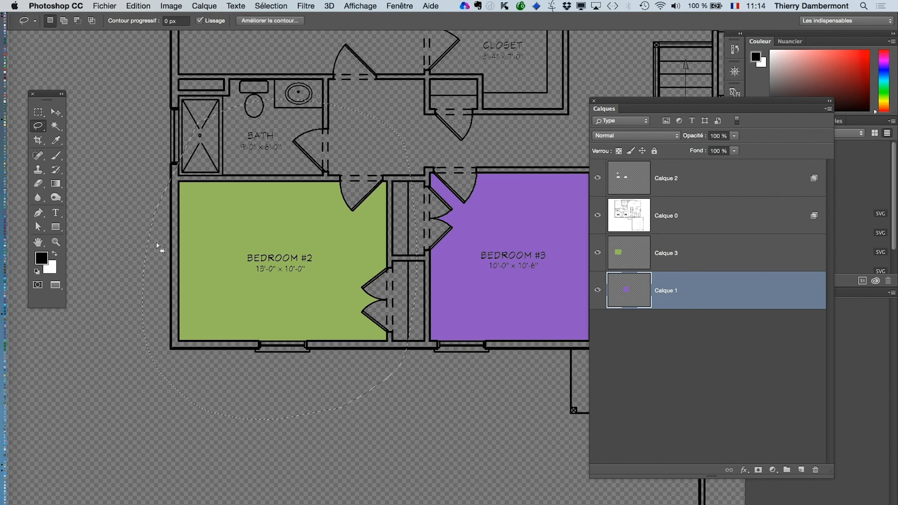